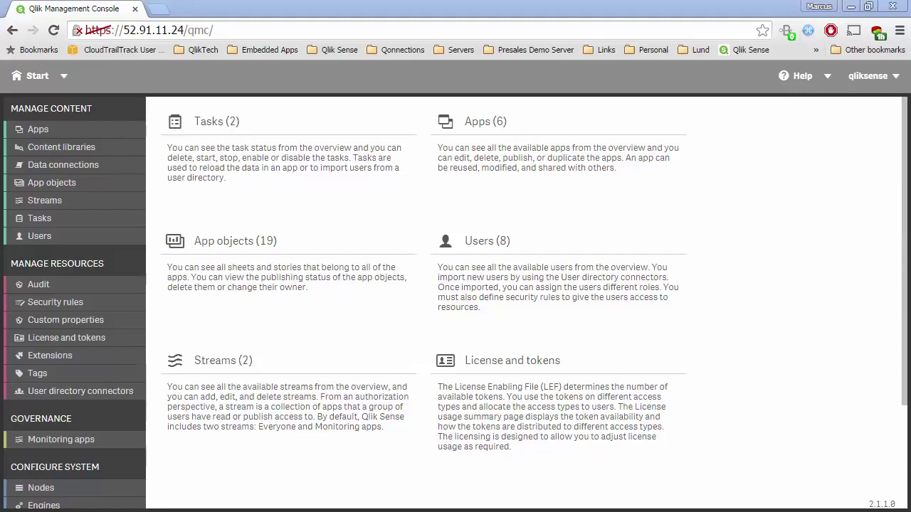
- Check the end user's hub in the Internet Explorer window, then return to the management console and review the apps overview
key(alt+Tab)
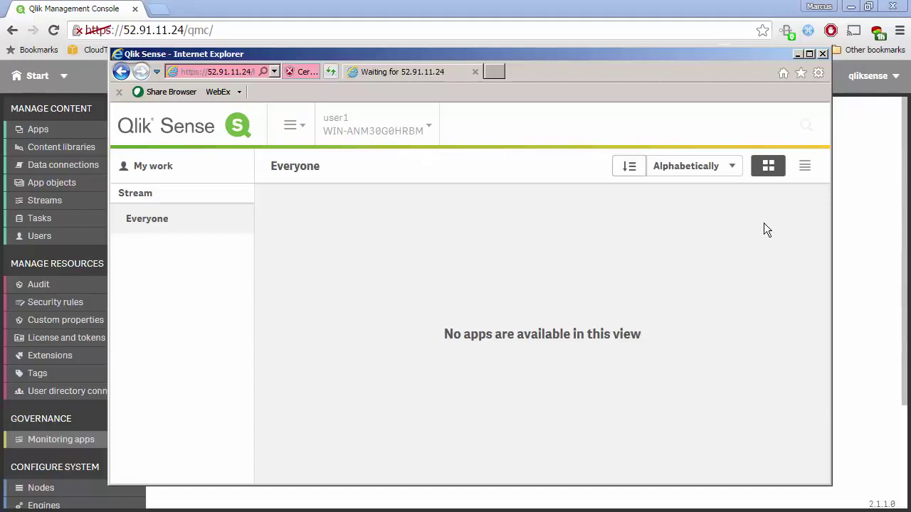
click(876, 179)
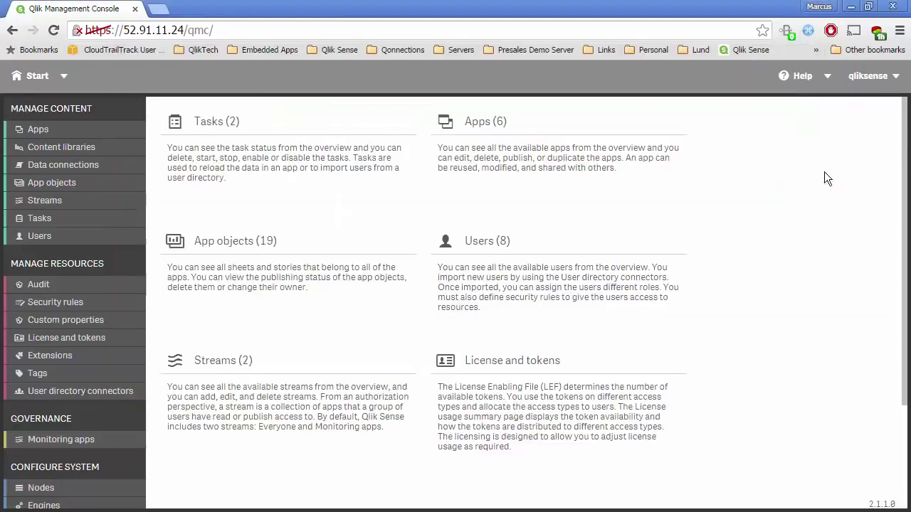
click(38, 129)
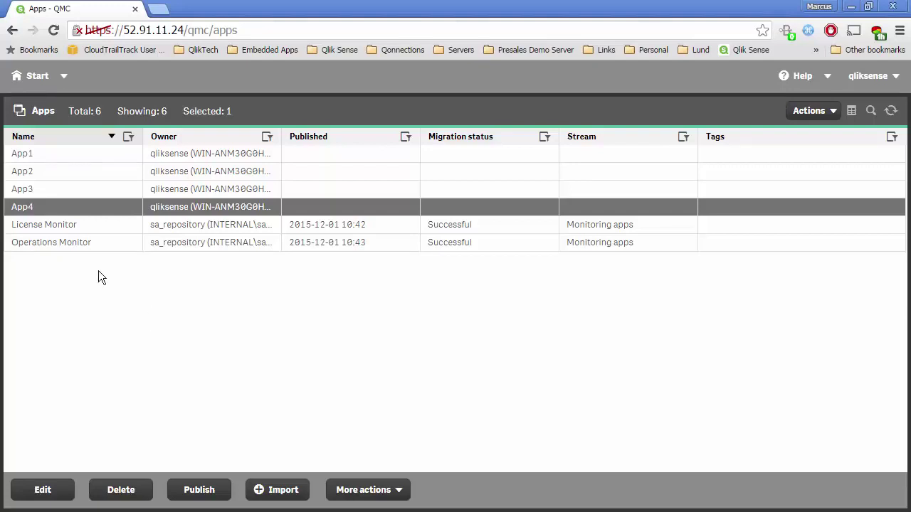
- Create a new stream named Sales
click(34, 75)
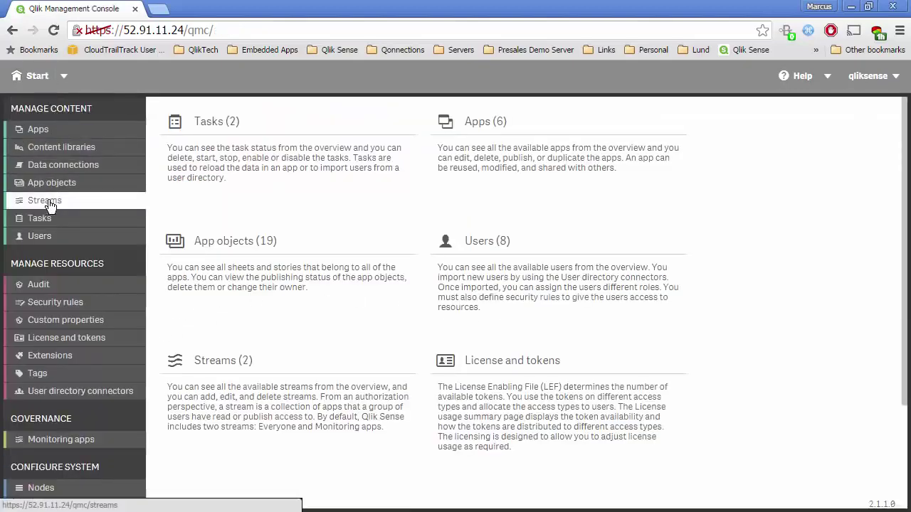
click(50, 203)
click(218, 489)
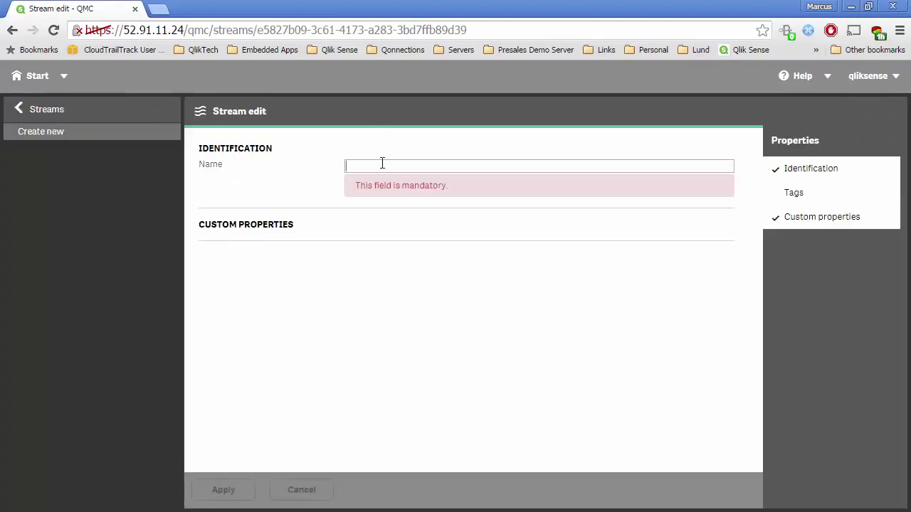
text(Sales)
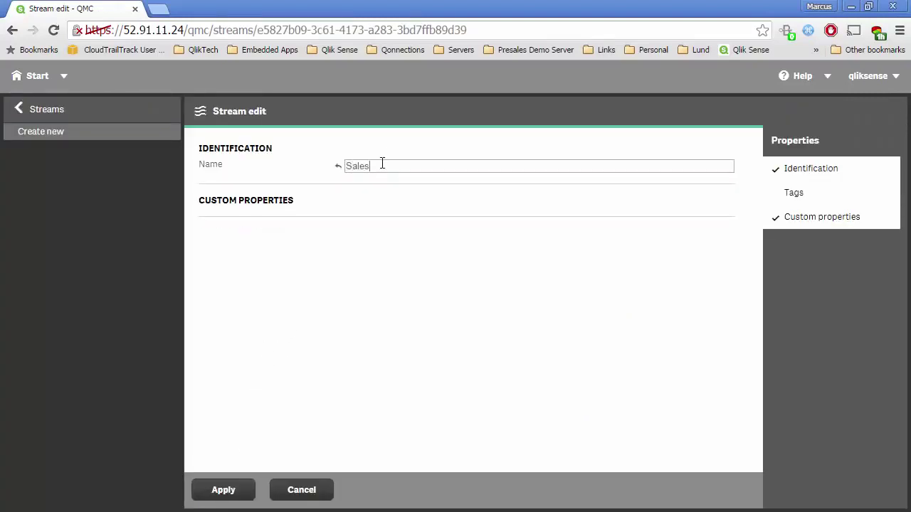
click(227, 494)
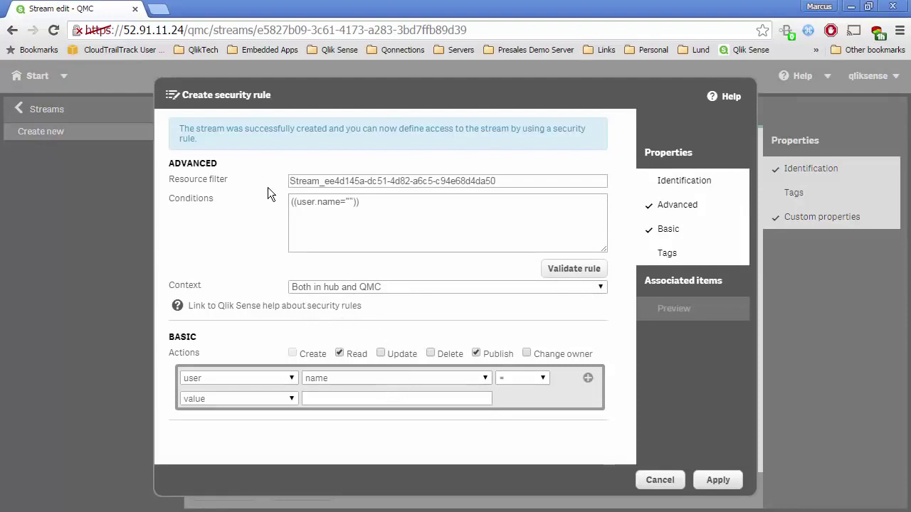
click(307, 180)
drag(325, 181, 525, 178)
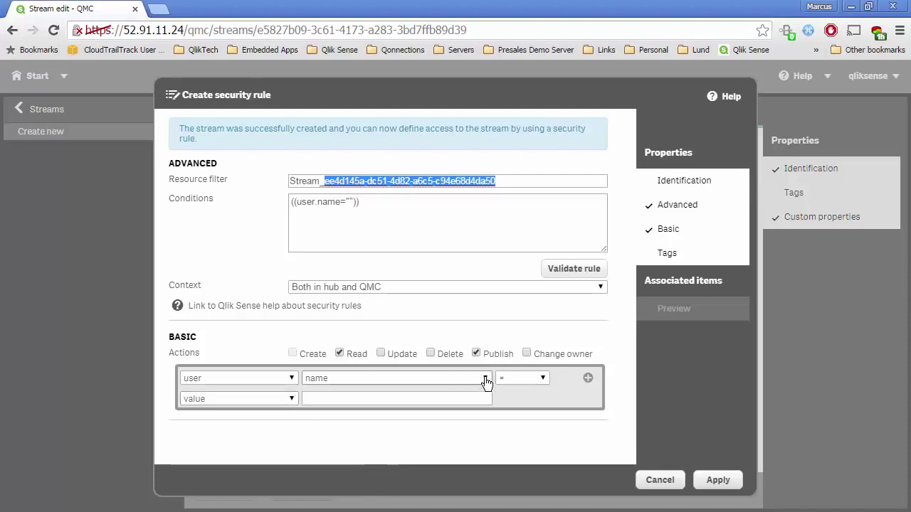
click(518, 379)
click(522, 405)
click(442, 395)
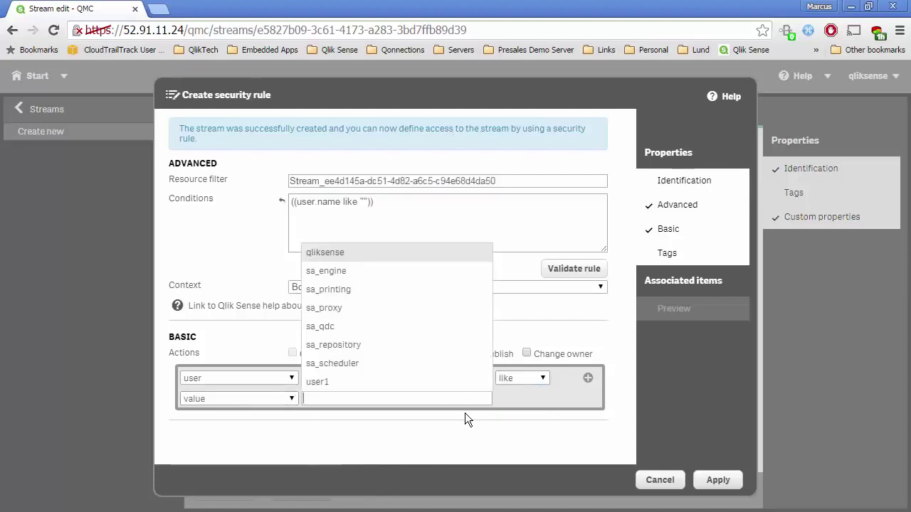
text(*)
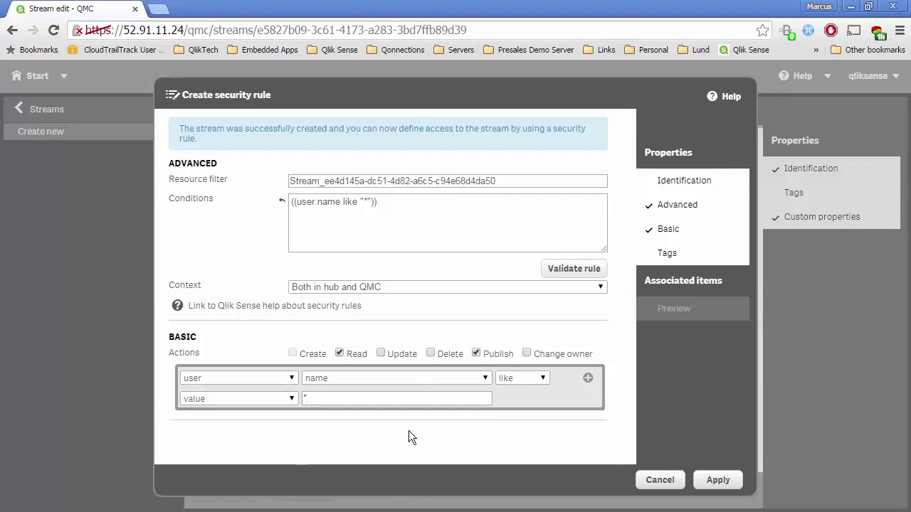
click(336, 379)
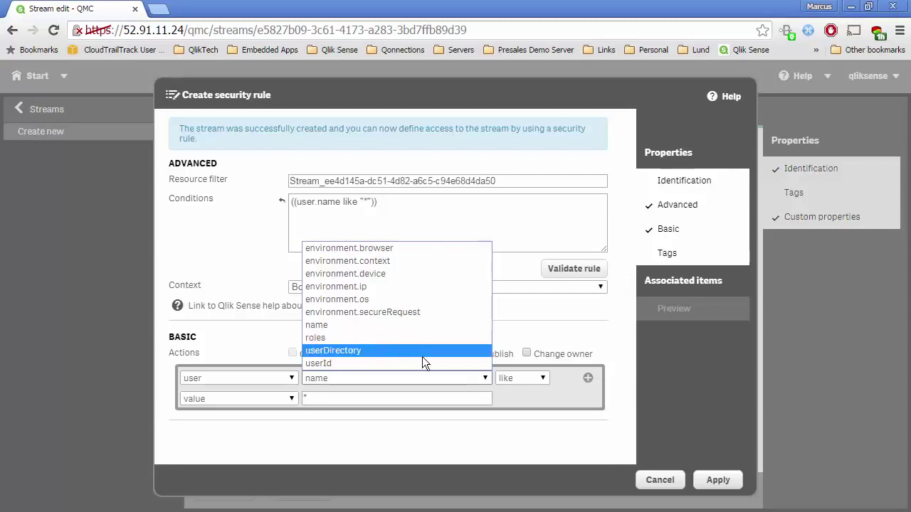
click(434, 441)
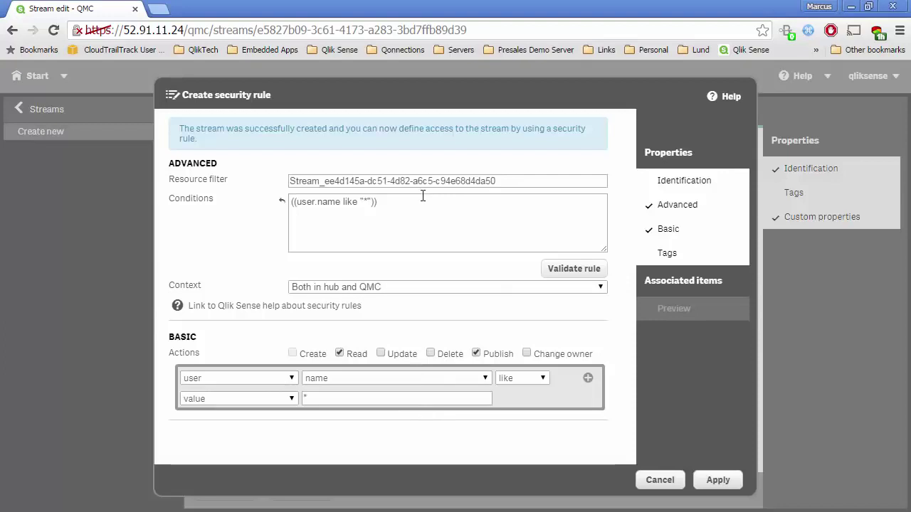
- Discard the security rule for the Sales stream and create a second stream named Finance without a security rule
click(659, 480)
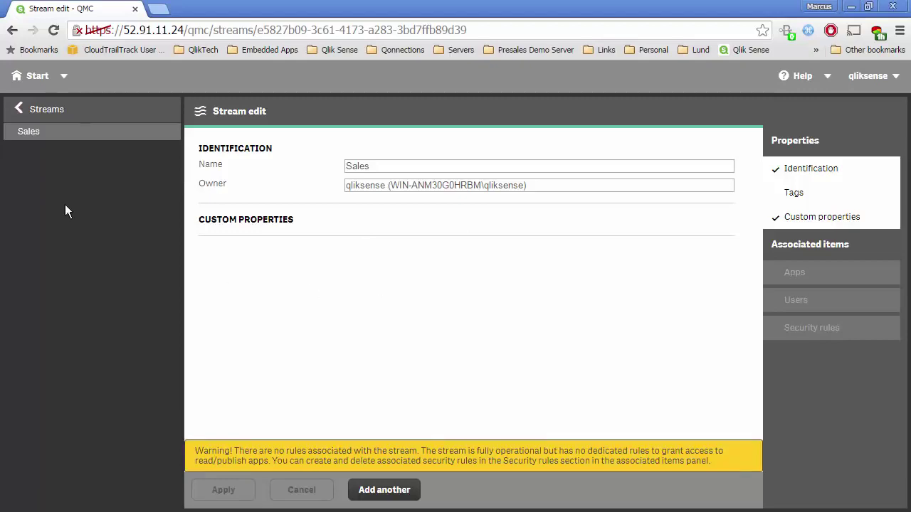
click(63, 114)
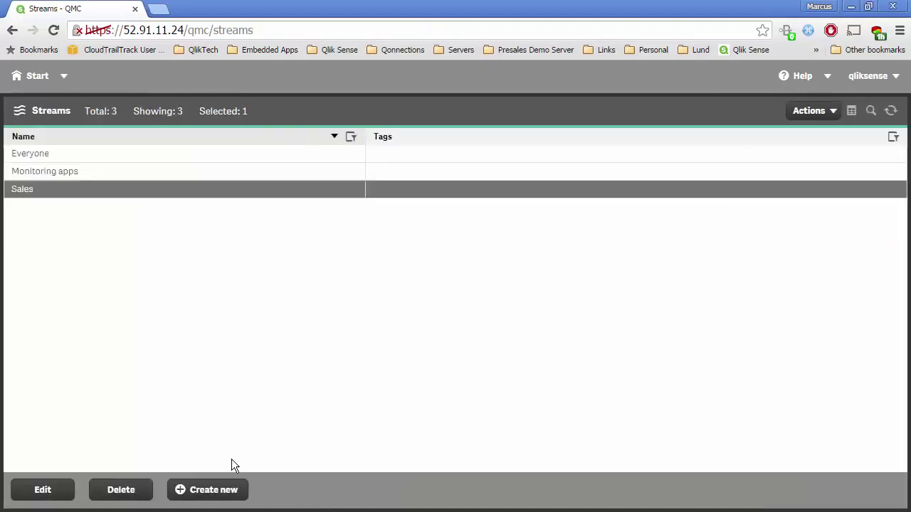
click(212, 489)
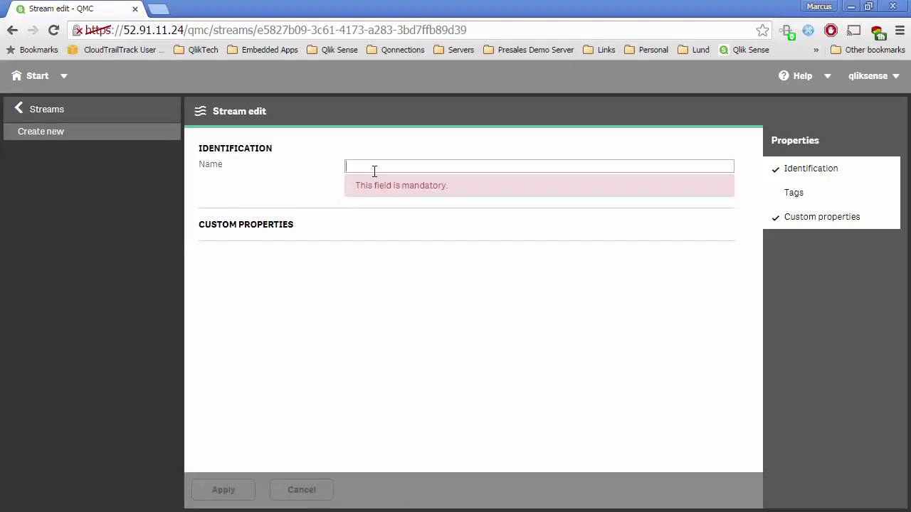
click(374, 171)
text(Finance)
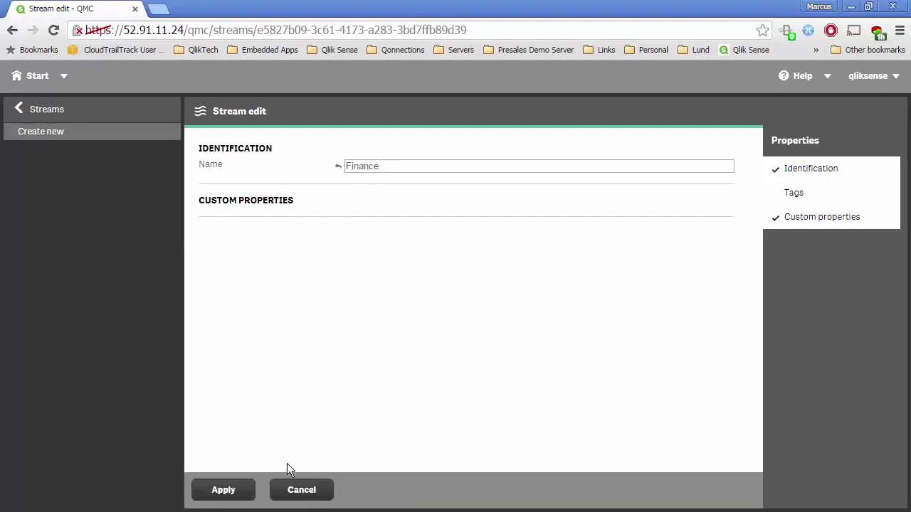
click(231, 493)
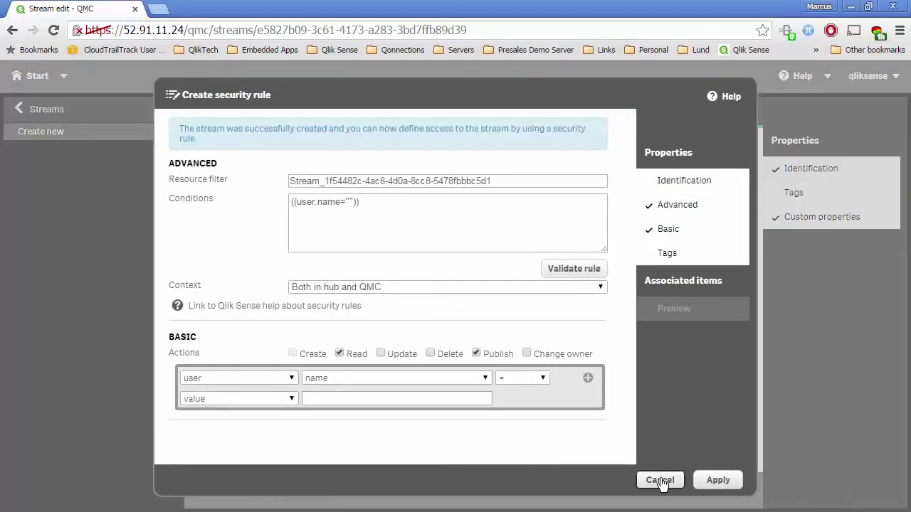
click(660, 483)
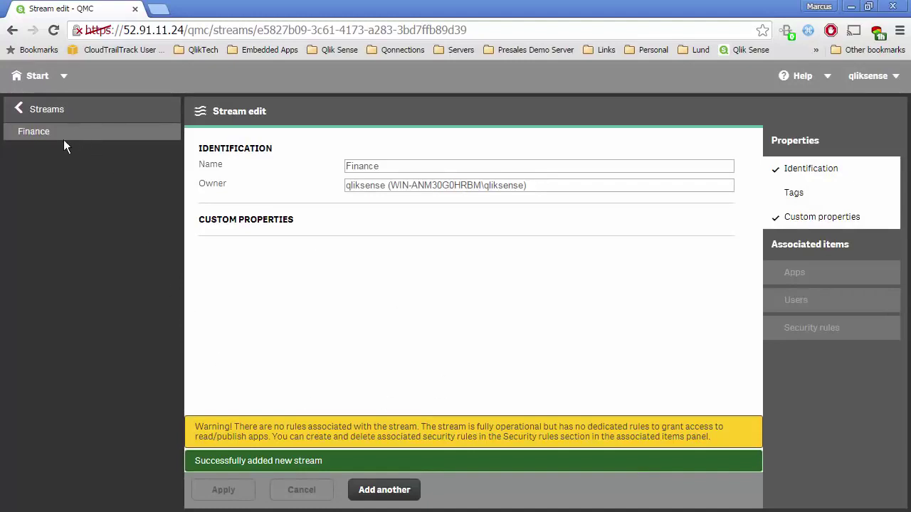
click(46, 108)
click(117, 206)
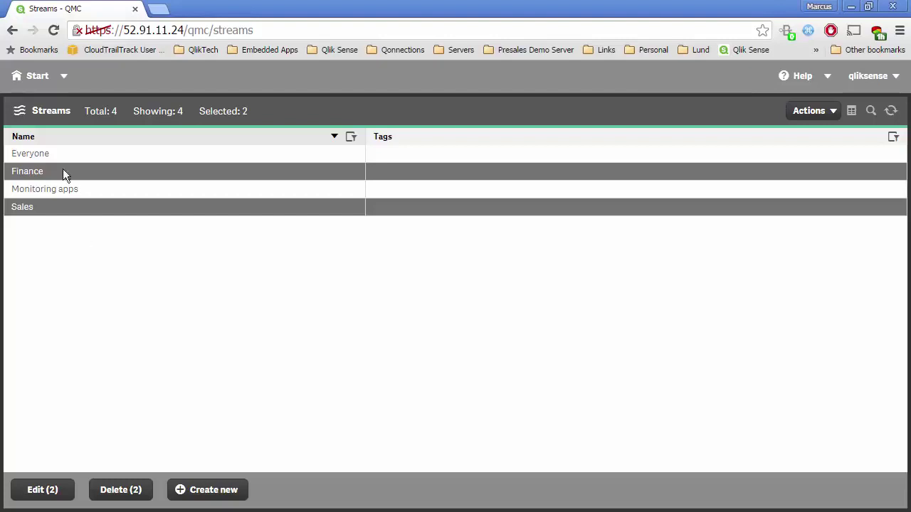
- Start a new custom property named Group that applies to the Streams and Users resource types
click(34, 76)
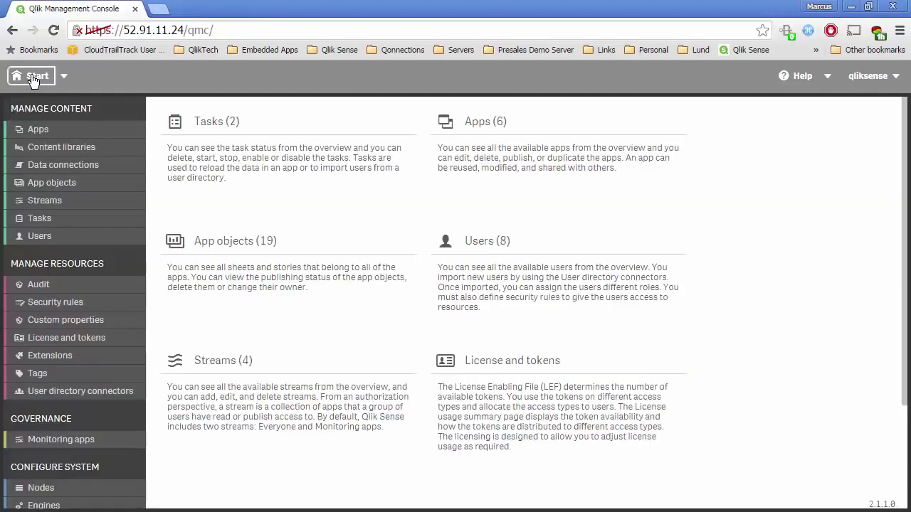
click(90, 321)
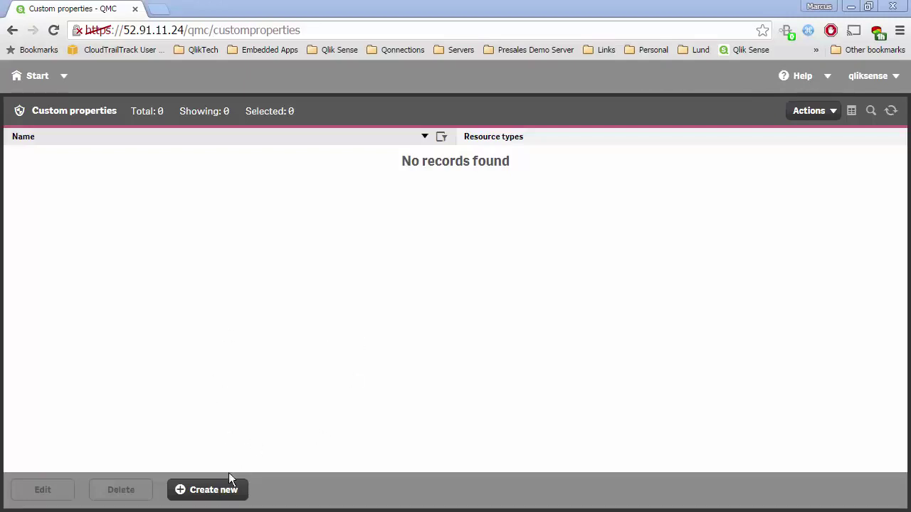
click(213, 490)
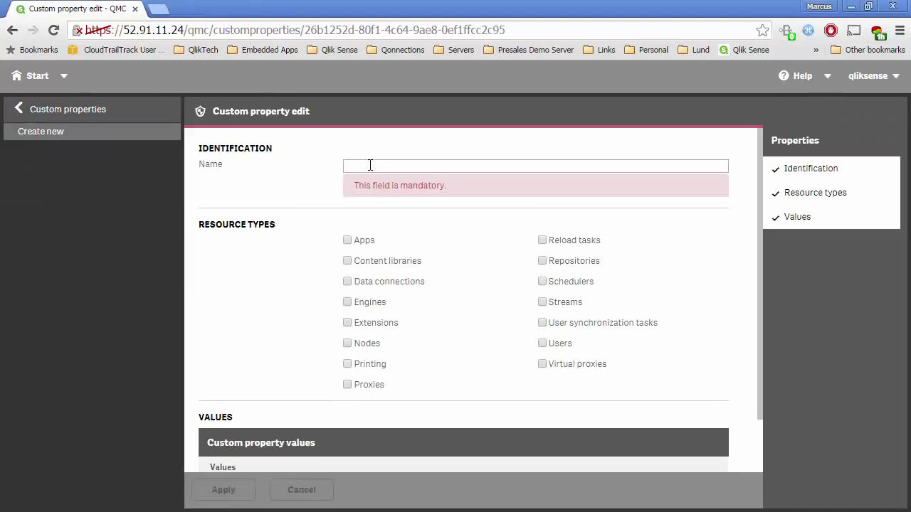
text(Group)
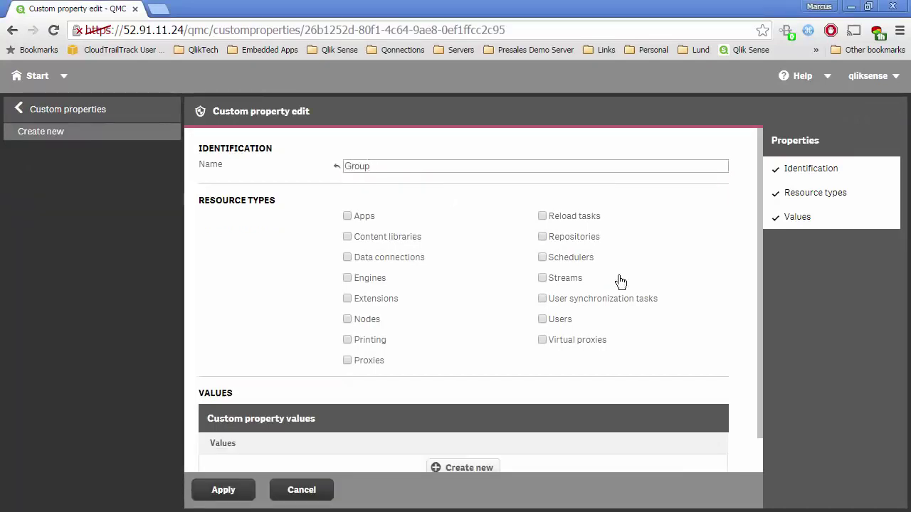
click(541, 279)
click(541, 318)
scroll(675, 330, down, 1)
scroll(675, 331, up, 1)
click(549, 322)
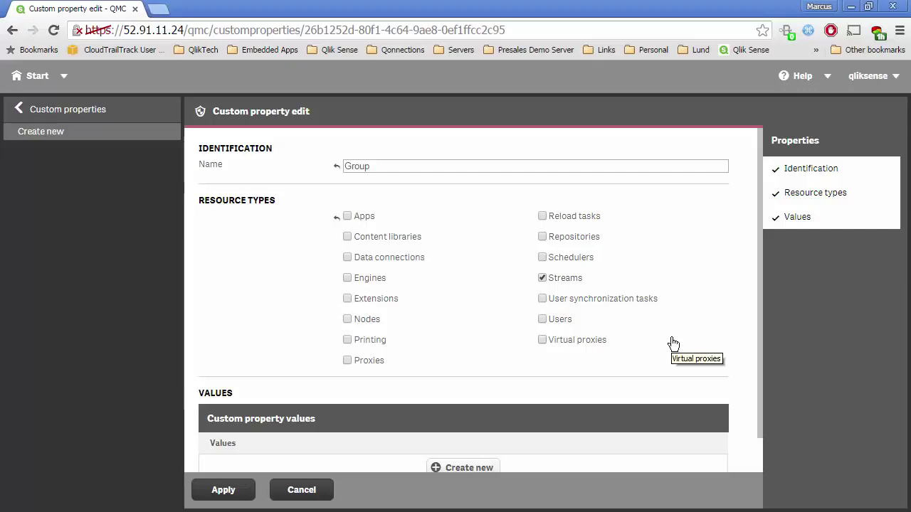
click(562, 323)
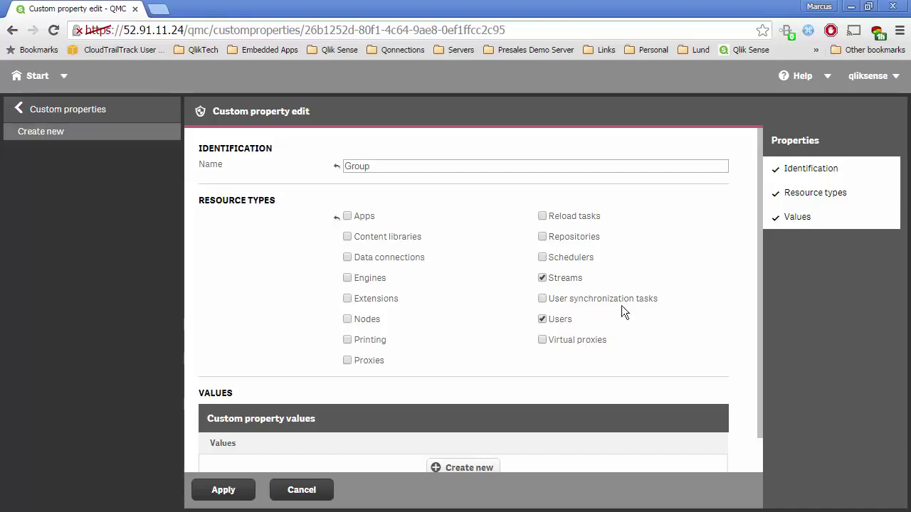
- Add the values Sales and Finance to the Group custom property and save it
scroll(600, 306, down, 1)
click(467, 434)
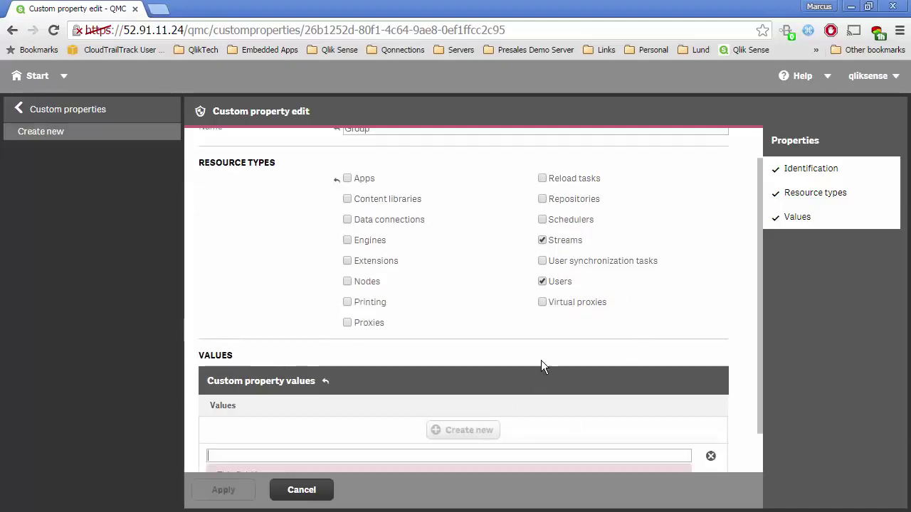
text(Sales)
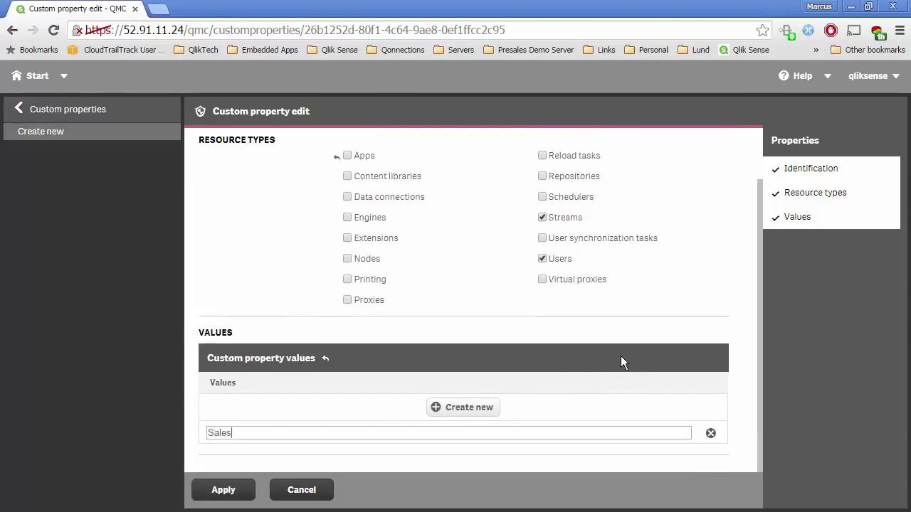
click(488, 407)
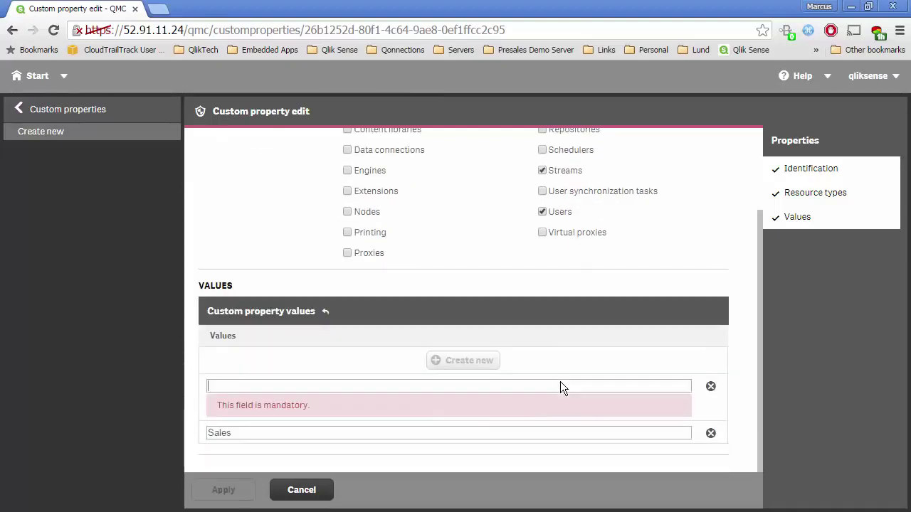
text(Finance)
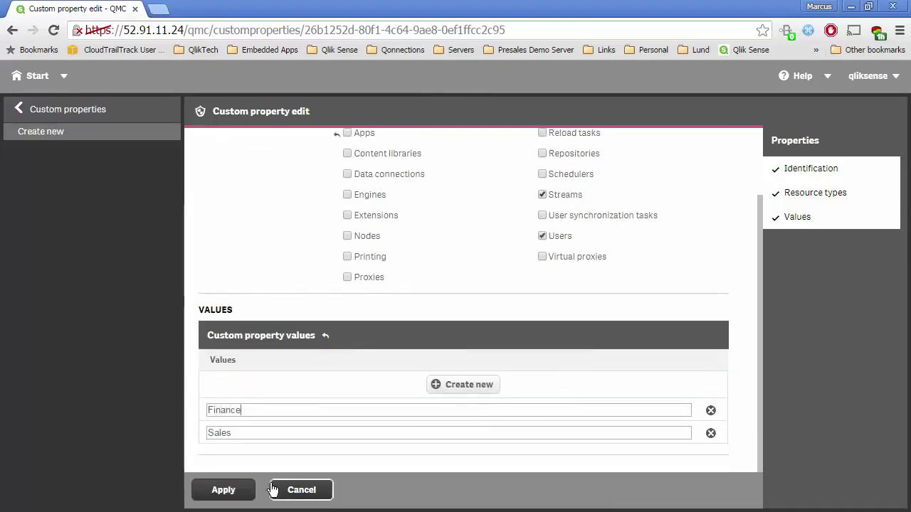
click(238, 492)
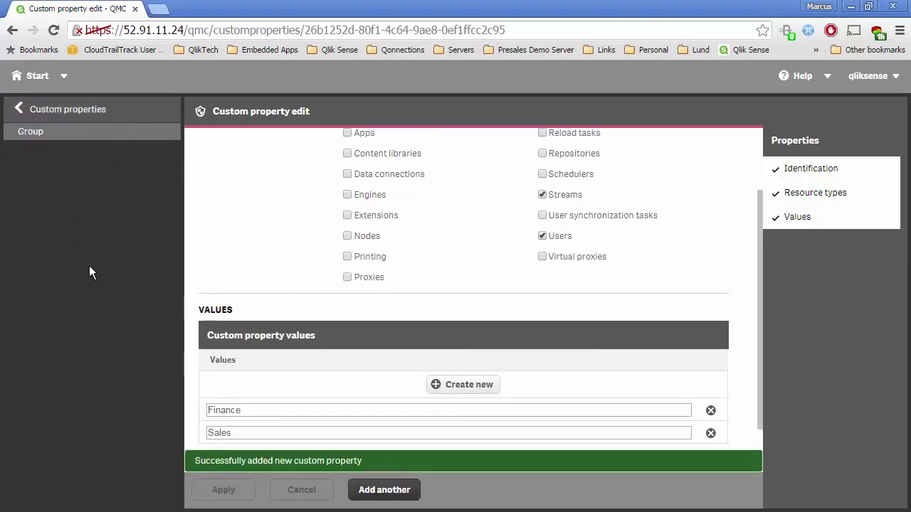
- Assign the Group value Sales to the Sales stream and save the stream
click(37, 75)
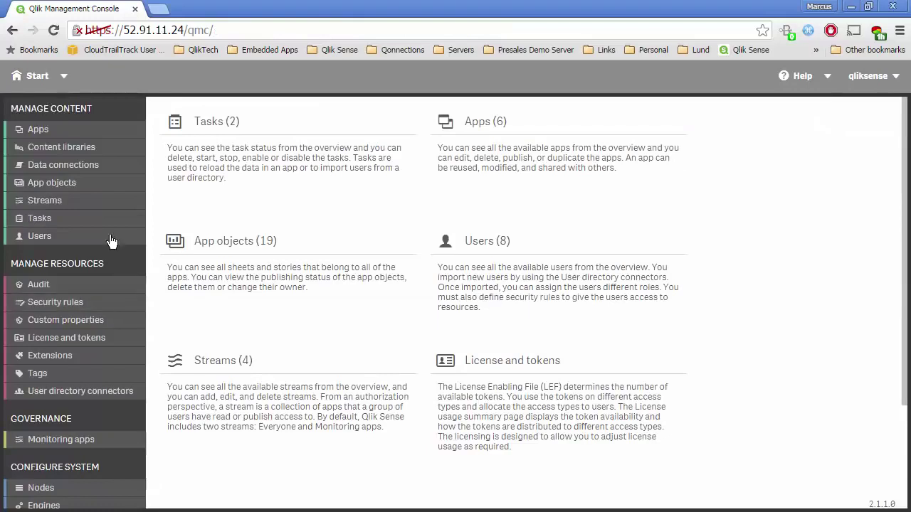
click(44, 200)
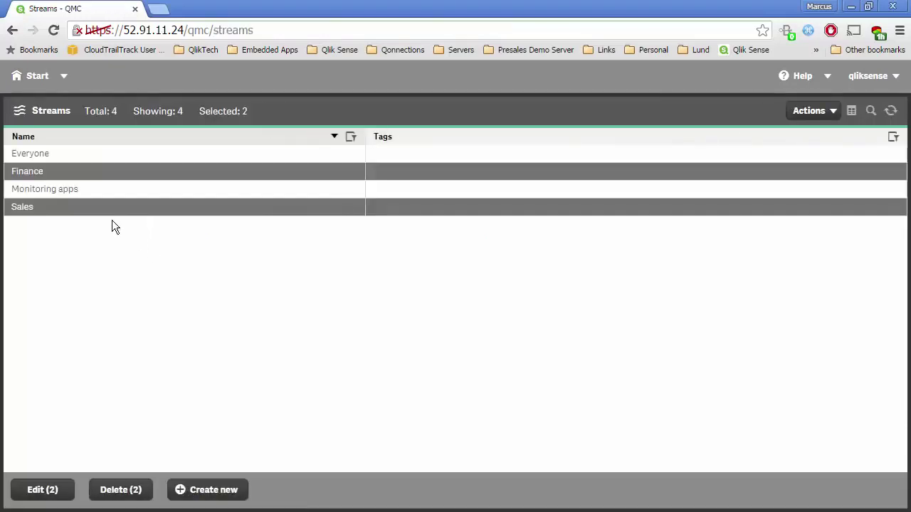
double_click(77, 210)
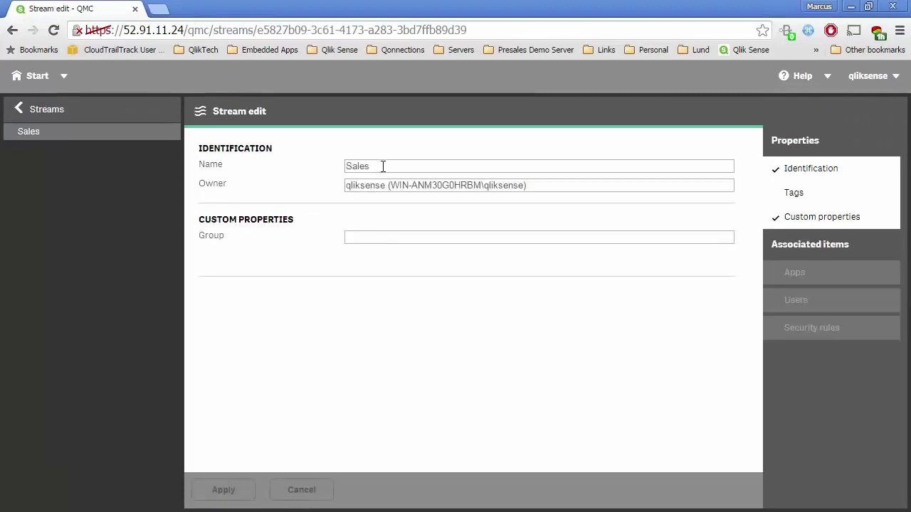
click(362, 236)
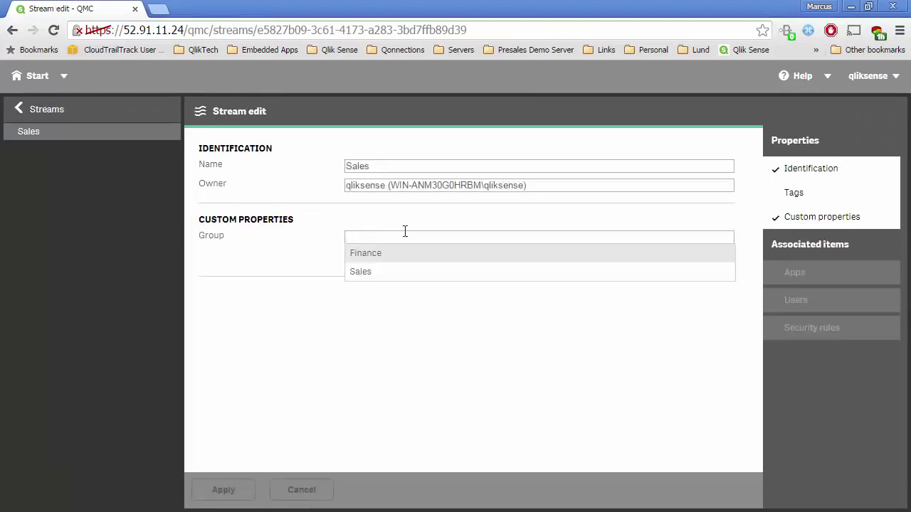
click(374, 273)
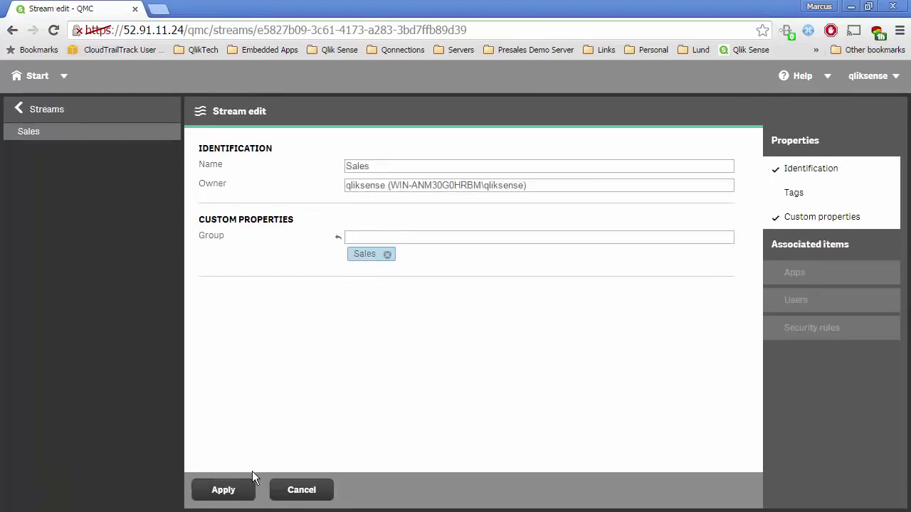
click(235, 491)
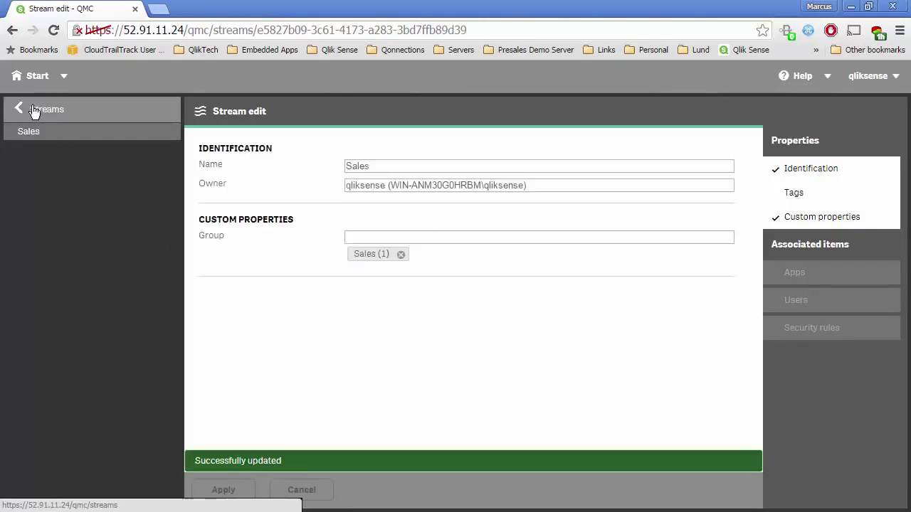
- Assign the Group value Finance to the Finance stream and save the stream
click(34, 112)
double_click(42, 174)
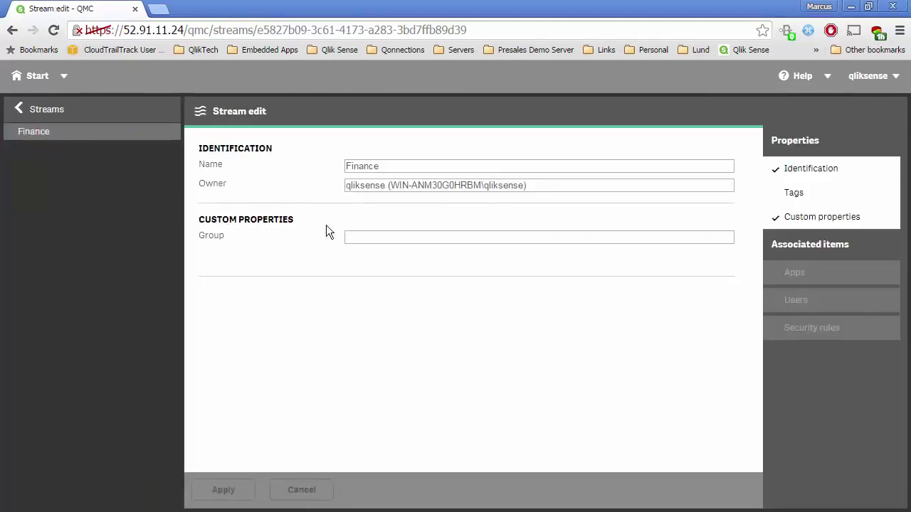
click(358, 238)
click(362, 254)
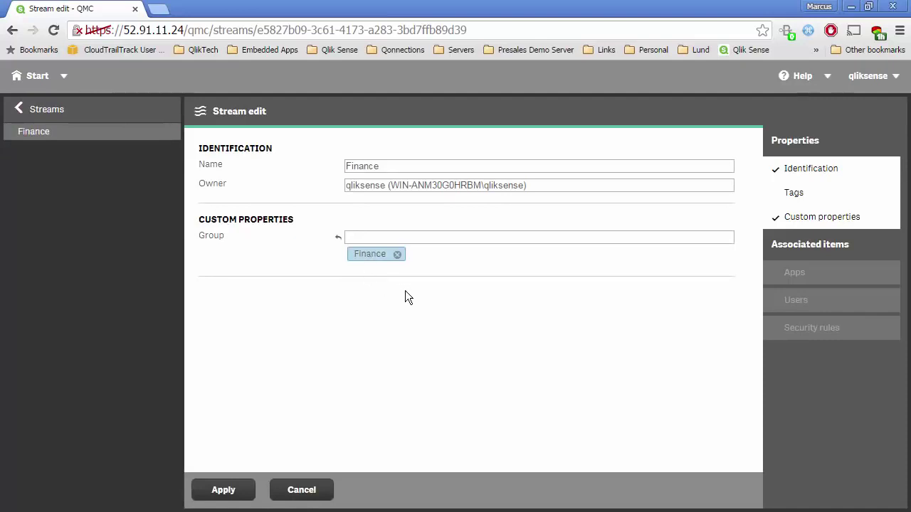
click(445, 236)
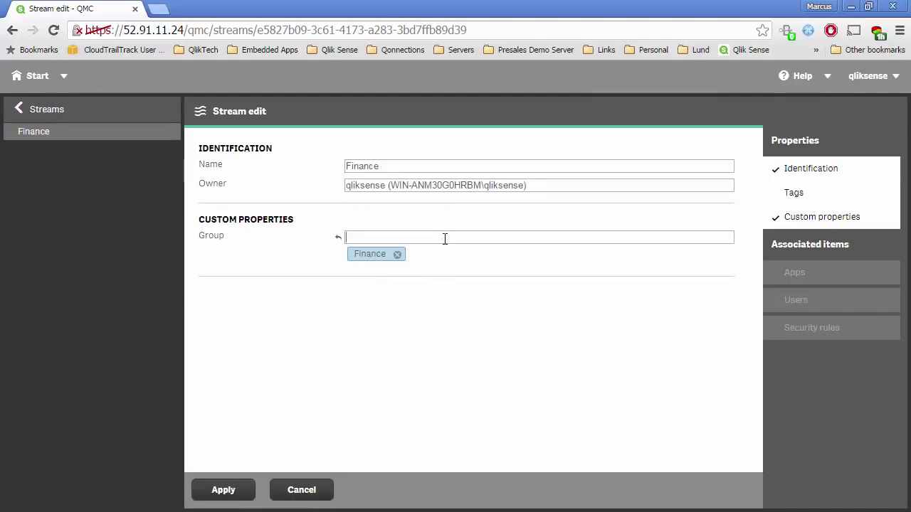
key(Return)
click(451, 255)
click(231, 492)
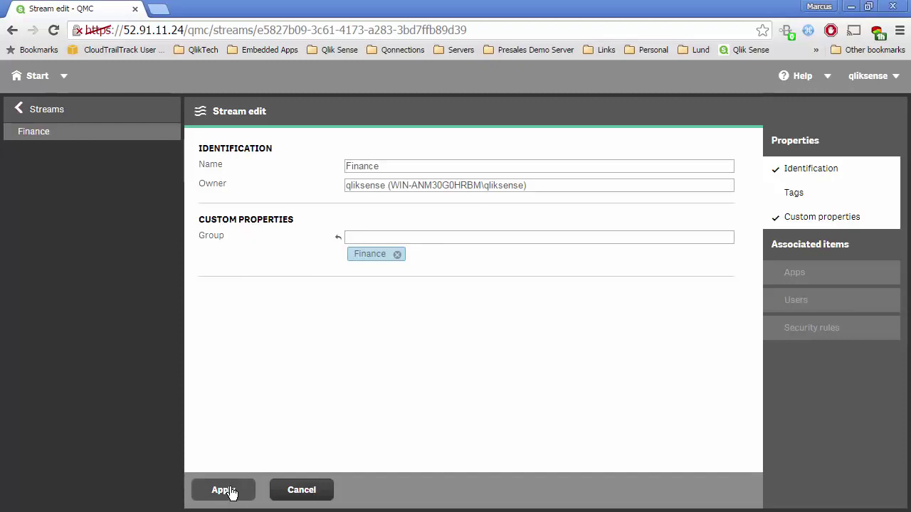
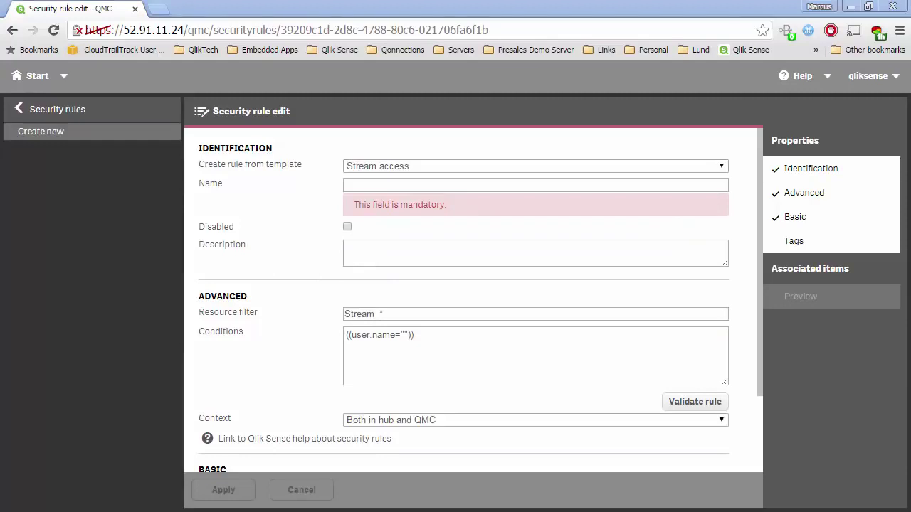
- Name the new security rule "XYZ Company Stream Rule - Stream Level Management" and copy that name into its description
text(XYZ Company Stream Rule - Stream Level Management)
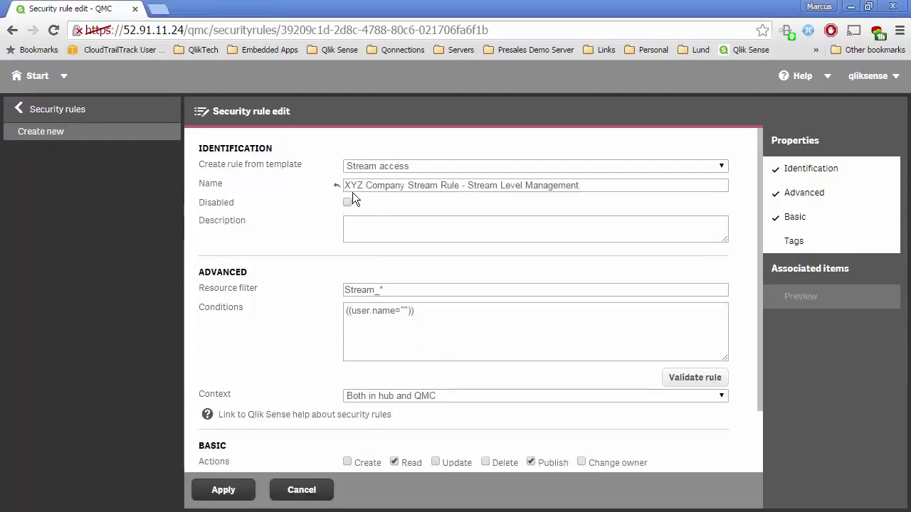
drag(352, 182, 397, 234)
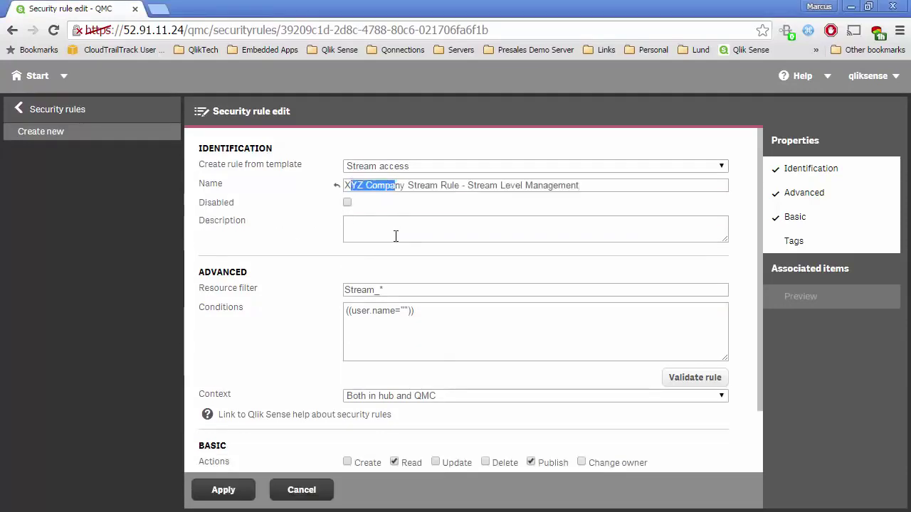
drag(410, 185, 565, 187)
key(ctrl+a)
key(ctrl+c)
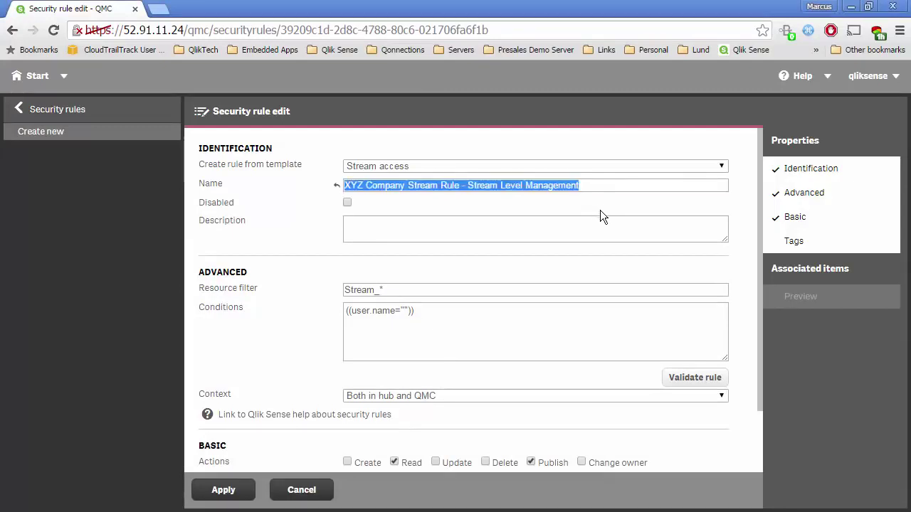
click(548, 231)
key(ctrl+v)
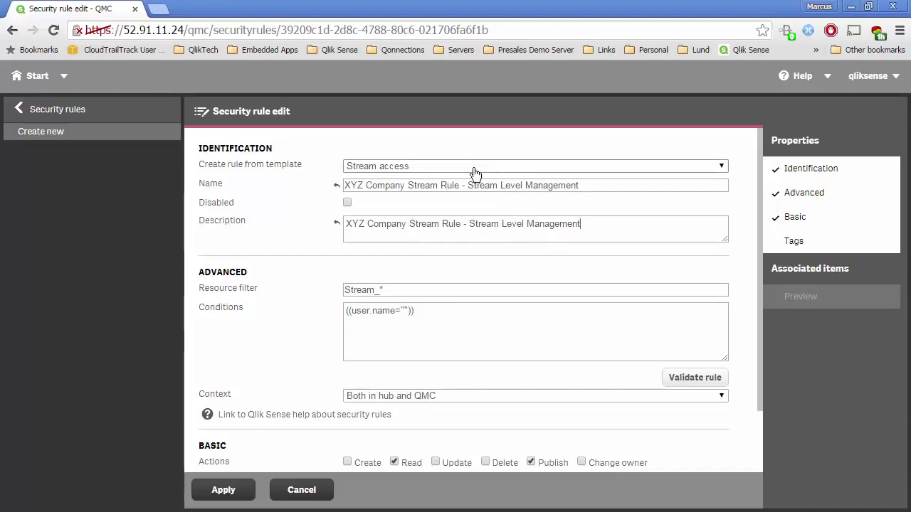
- Review the stream-level part of the rule's name and its resource filter
drag(476, 185, 557, 188)
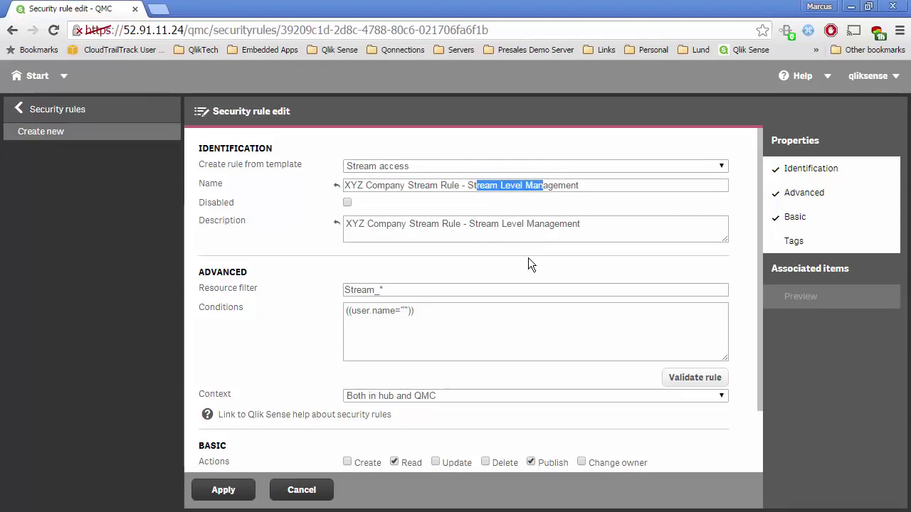
scroll(528, 263, down, 1)
scroll(507, 257, up, 1)
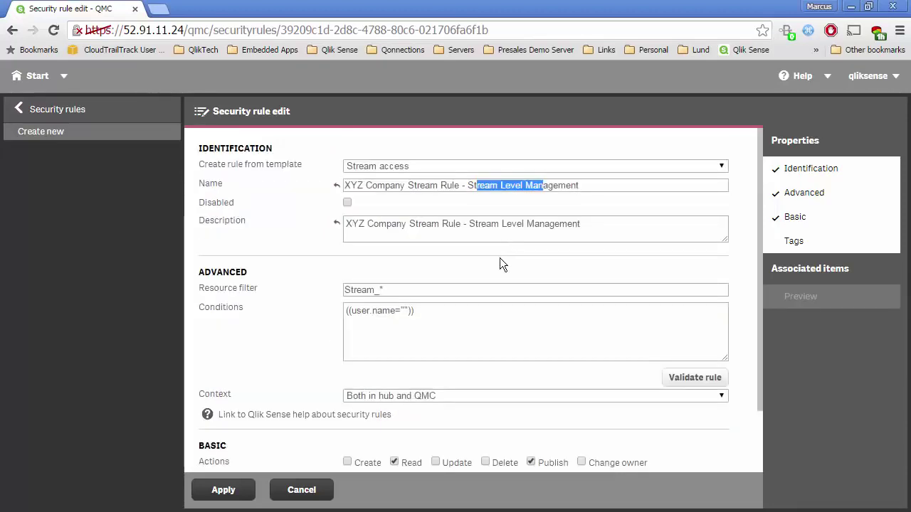
click(404, 290)
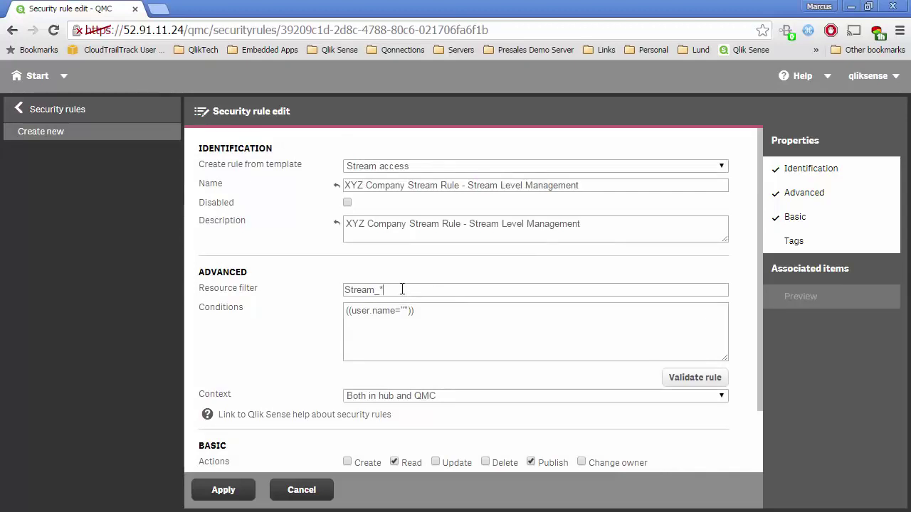
key(BackSpace)
double_click(384, 289)
click(515, 291)
drag(397, 285, 338, 291)
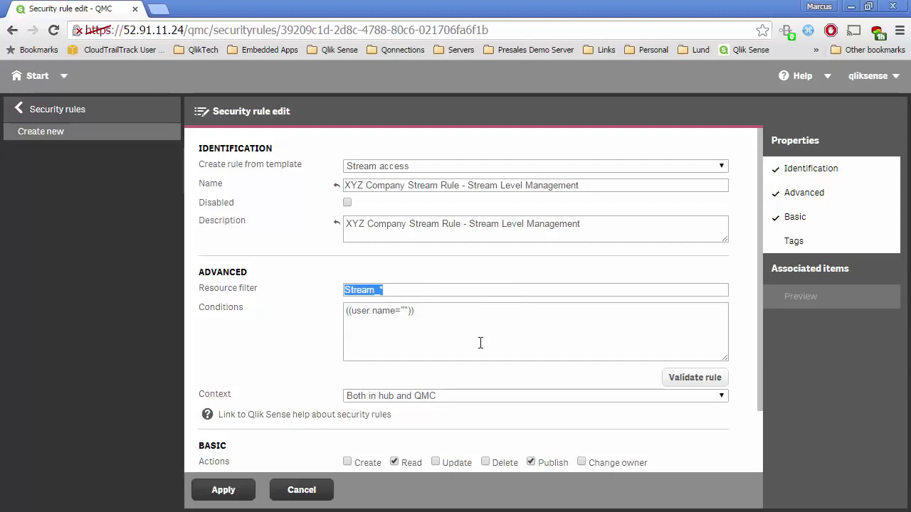
- Set the rule's condition to user name like * and save the new rule
scroll(494, 321, down, 1)
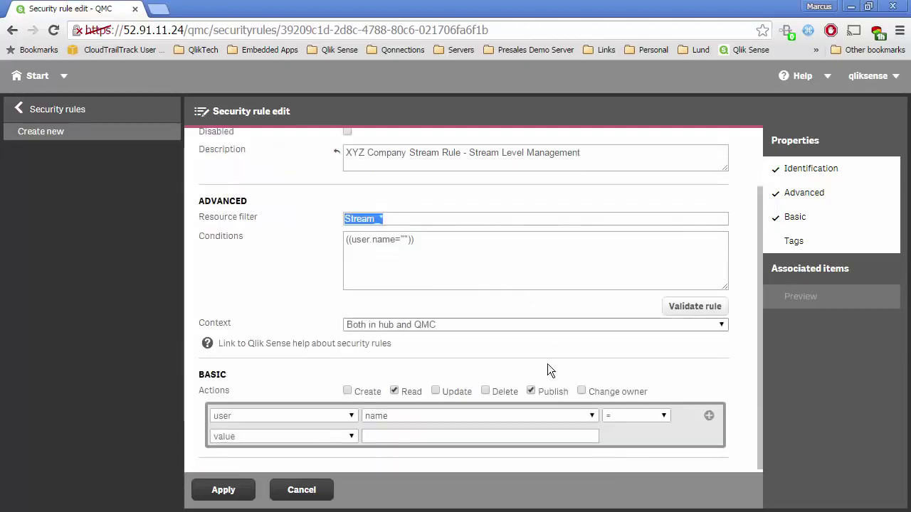
click(631, 417)
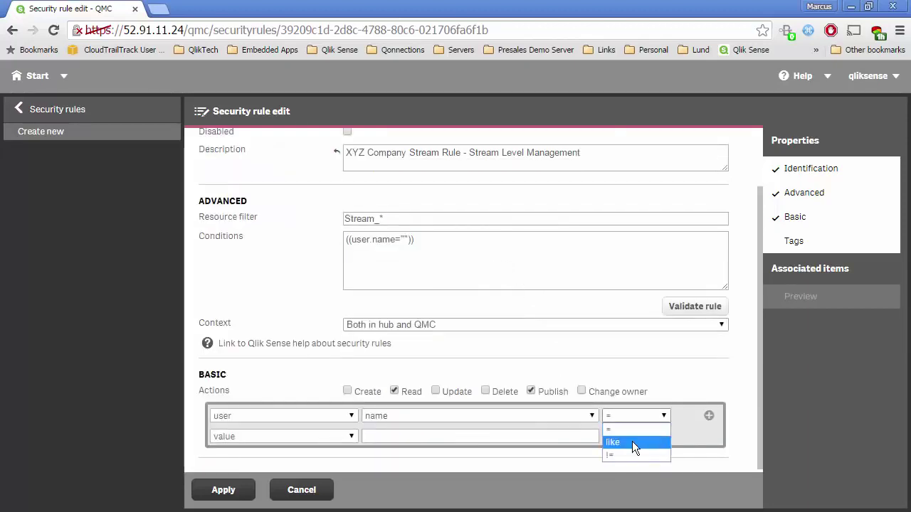
click(632, 441)
click(543, 437)
text(*)
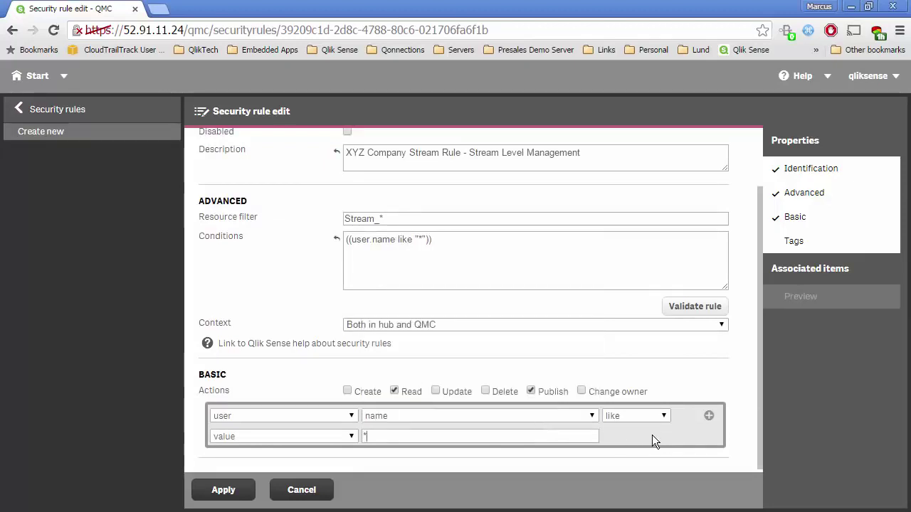
click(232, 491)
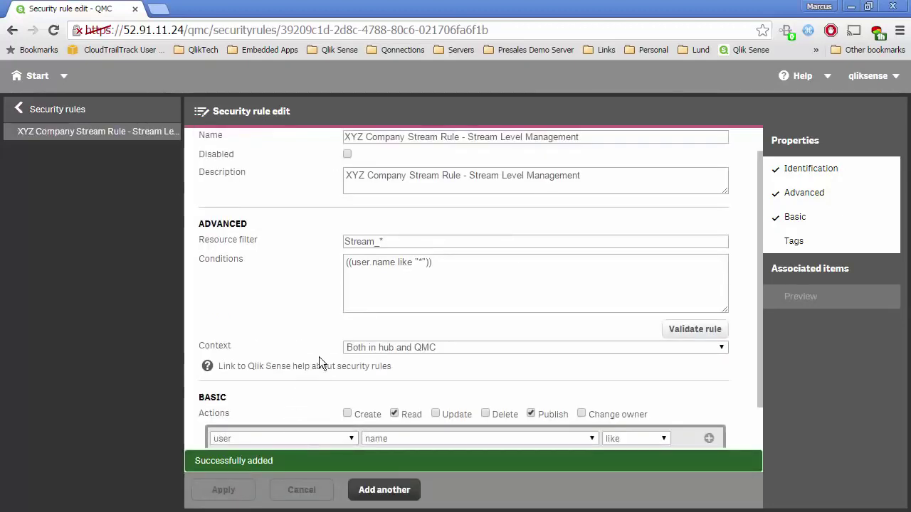
- Switch to the Qlik Sense hub in Internet Explorer and check the test user's Finance and Sales streams
key(alt+Tab)
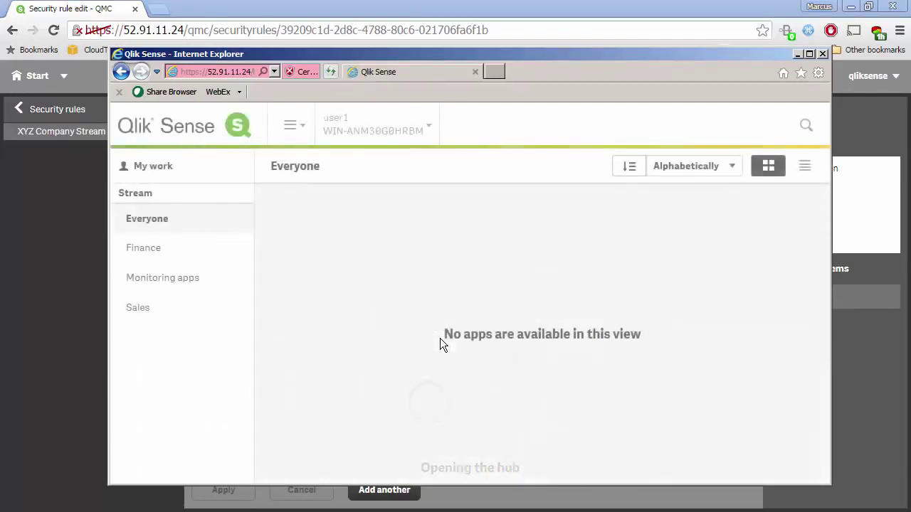
click(157, 250)
click(157, 310)
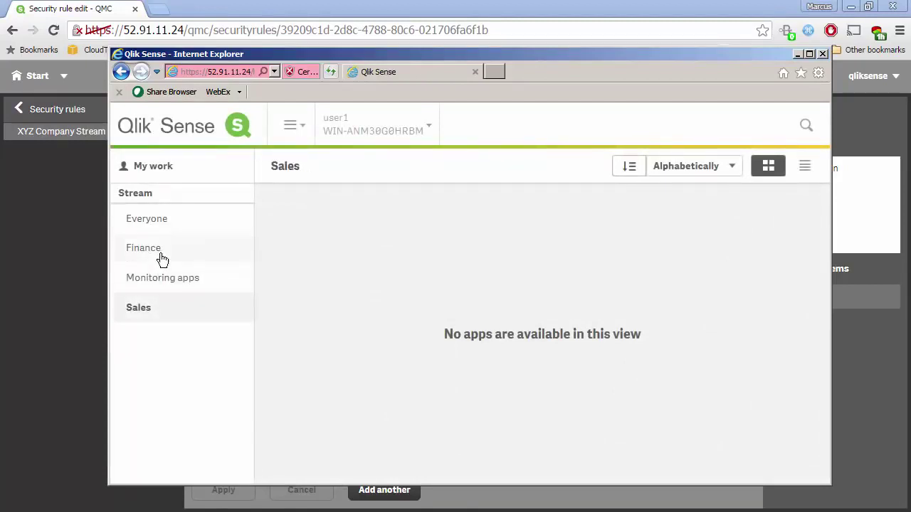
click(157, 253)
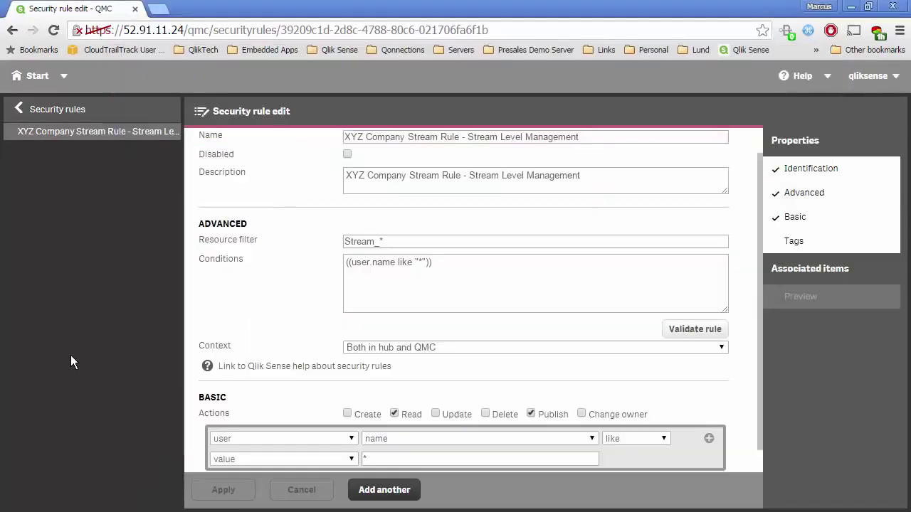
click(70, 355)
scroll(733, 375, down, 1)
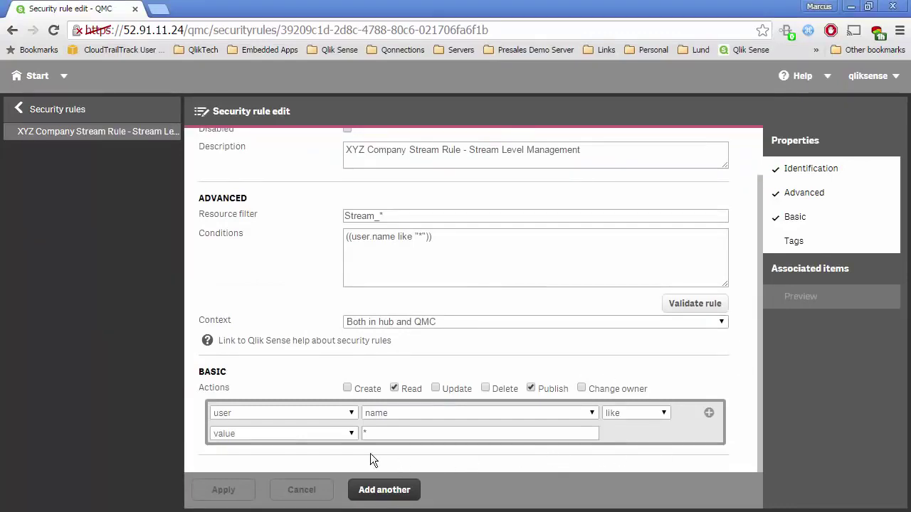
click(366, 413)
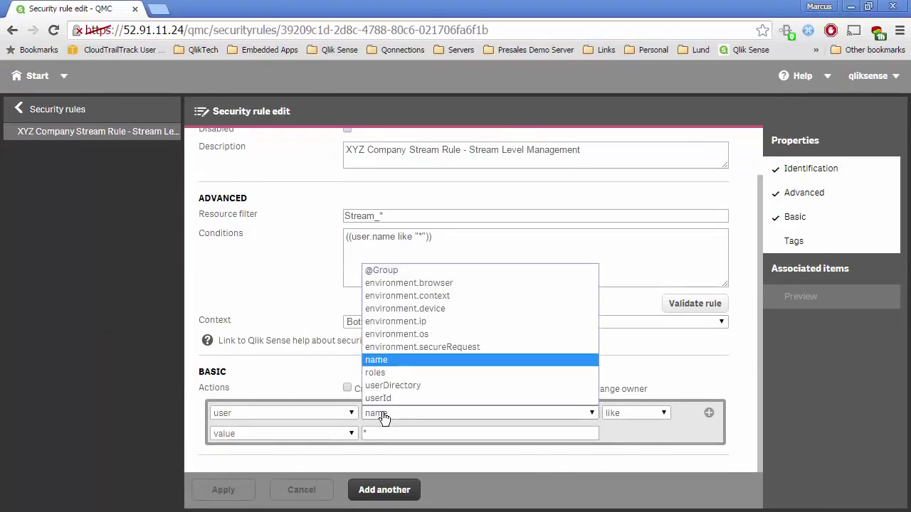
click(387, 266)
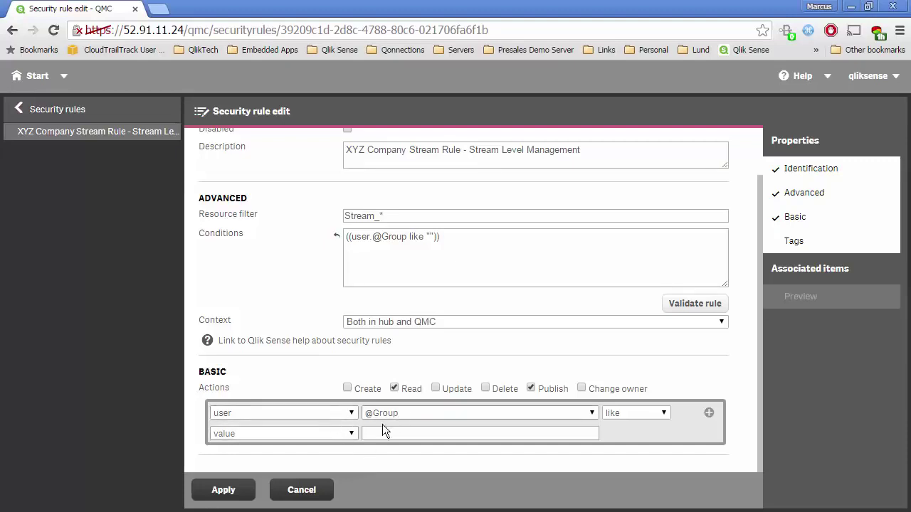
click(631, 417)
click(618, 441)
click(331, 433)
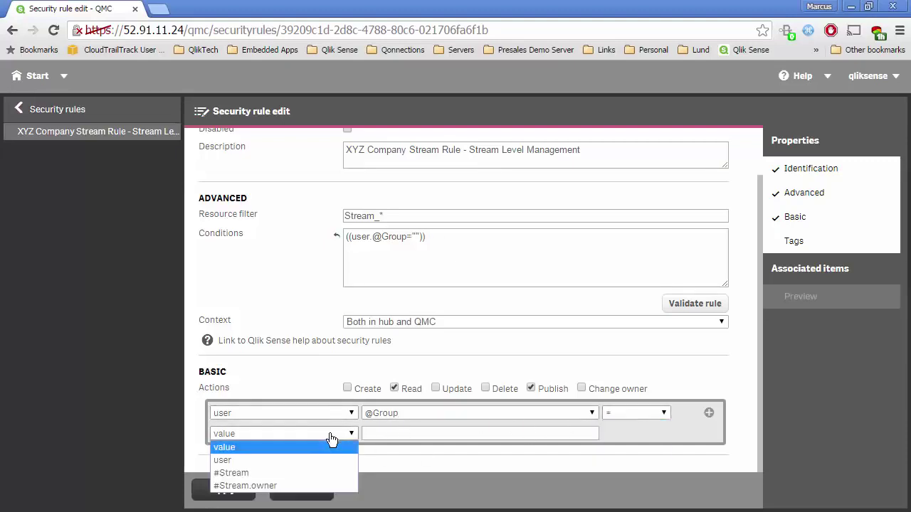
click(289, 471)
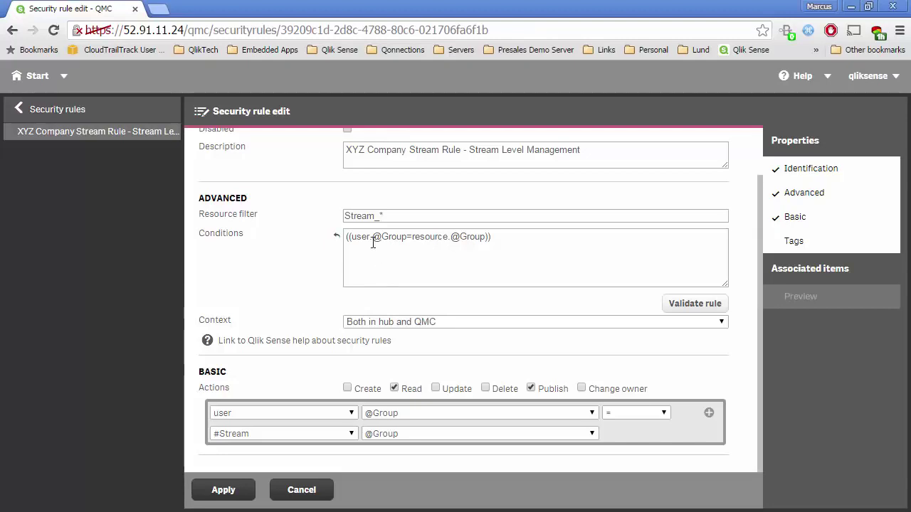
drag(362, 236, 396, 238)
click(382, 237)
key(BackSpace)
key(BackSpace)
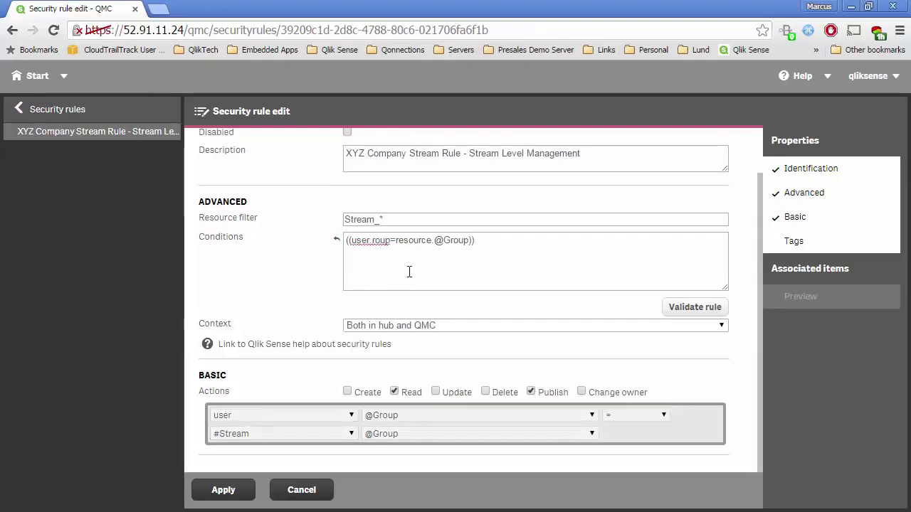
text(@G)
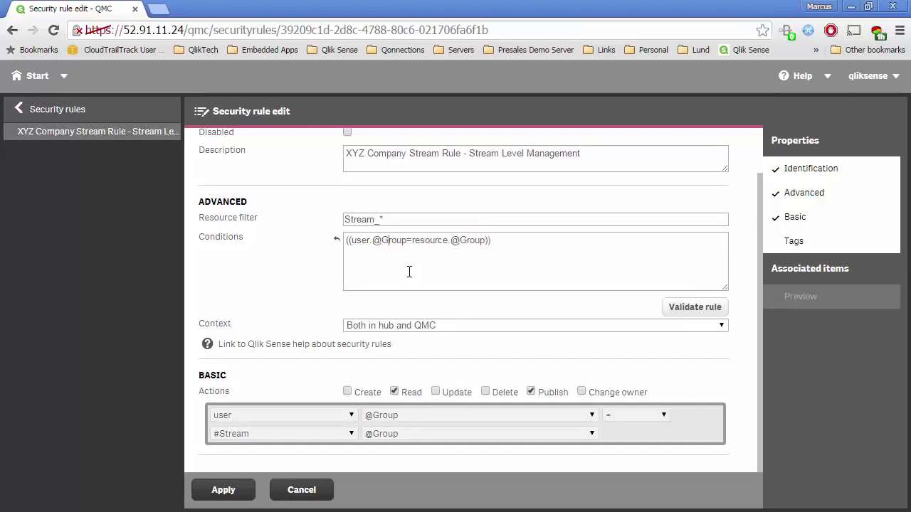
drag(361, 240, 396, 240)
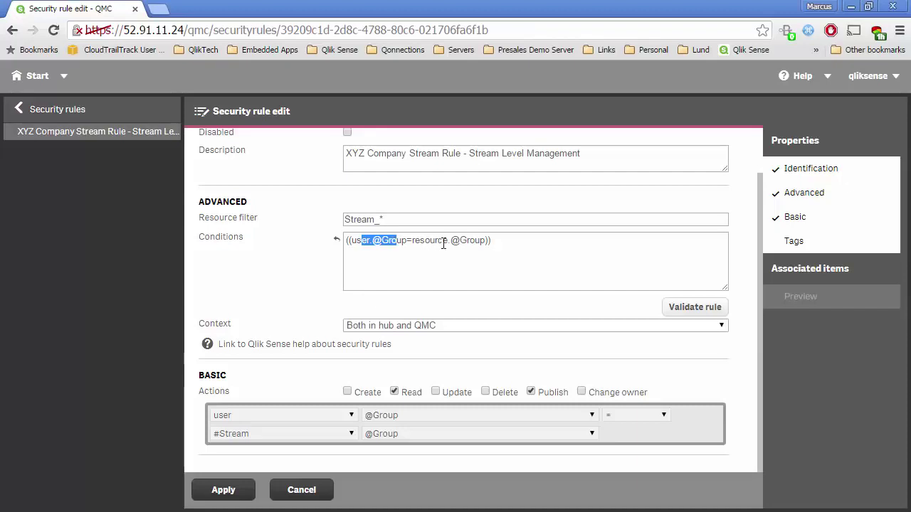
drag(438, 241, 486, 242)
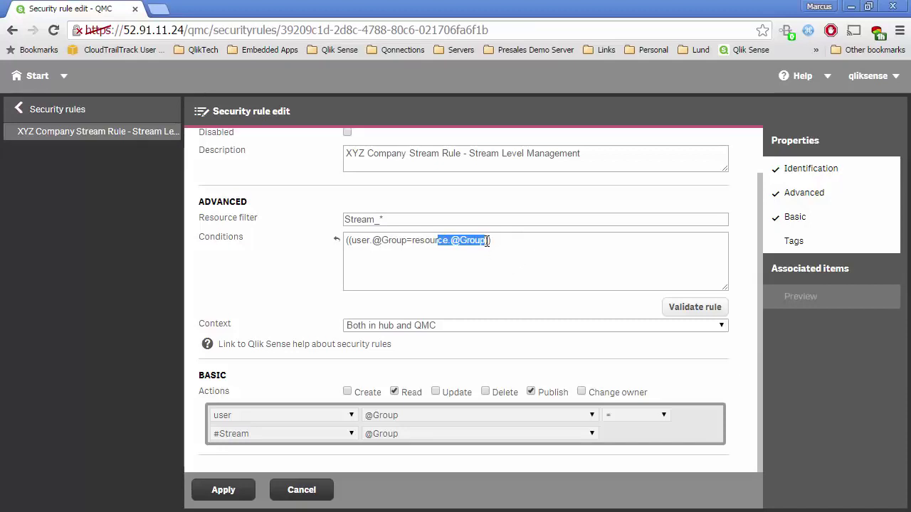
- Save the updated security rule, then switch to the Qlik Sense hub in Internet Explorer and refresh its stream list
click(490, 249)
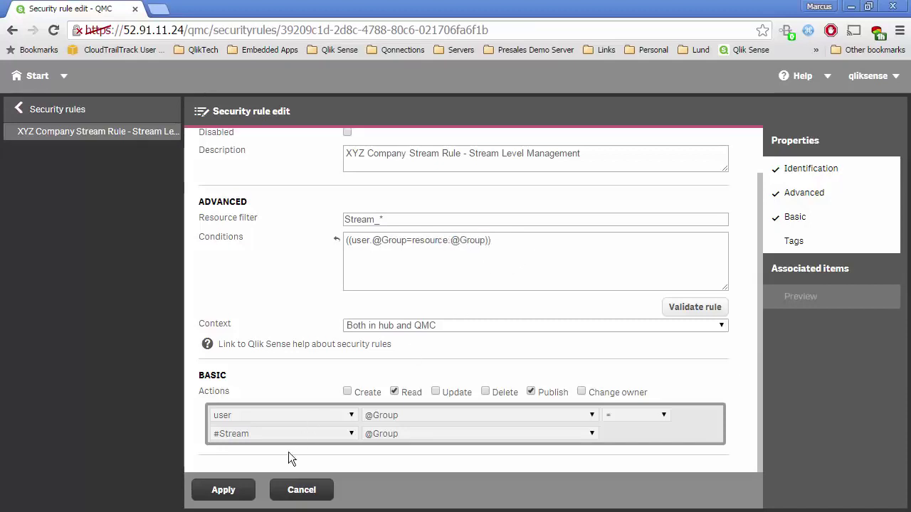
click(238, 489)
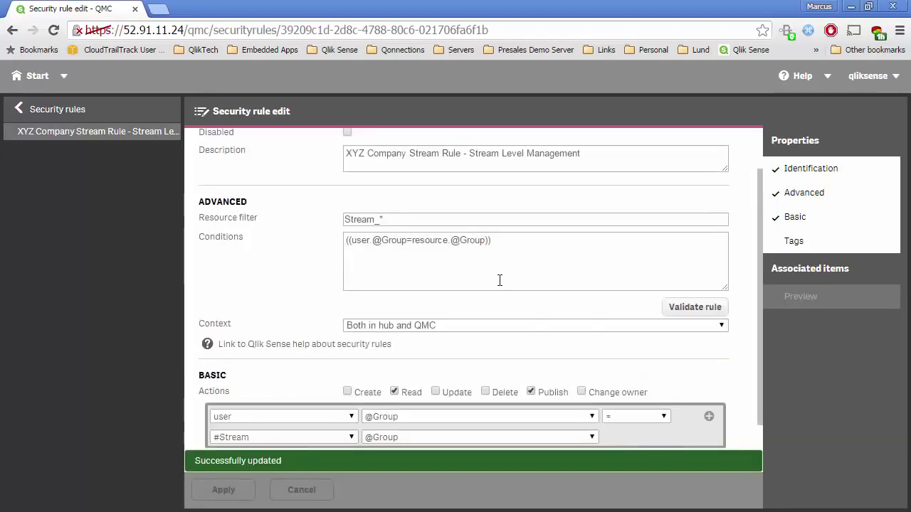
key(alt+Tab)
key(F5)
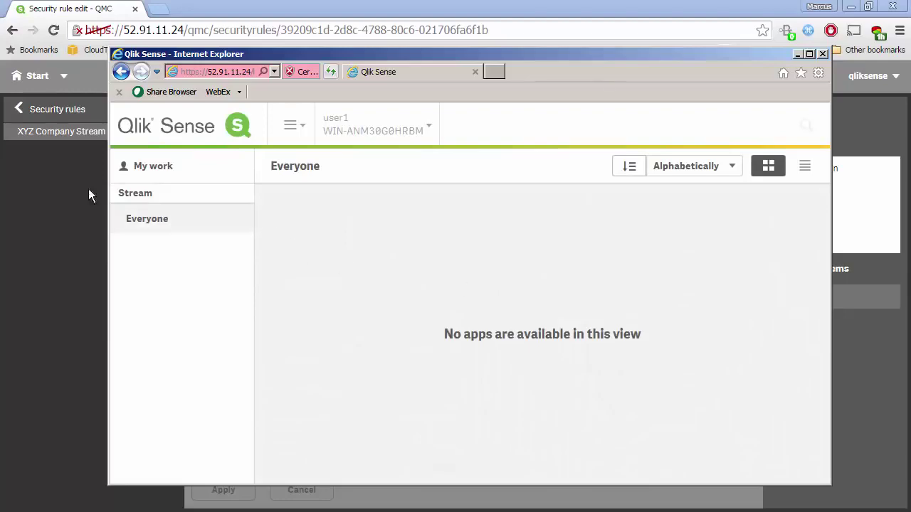
- Back in the management console, assign the Group value Sales to user1 and save the user
click(35, 87)
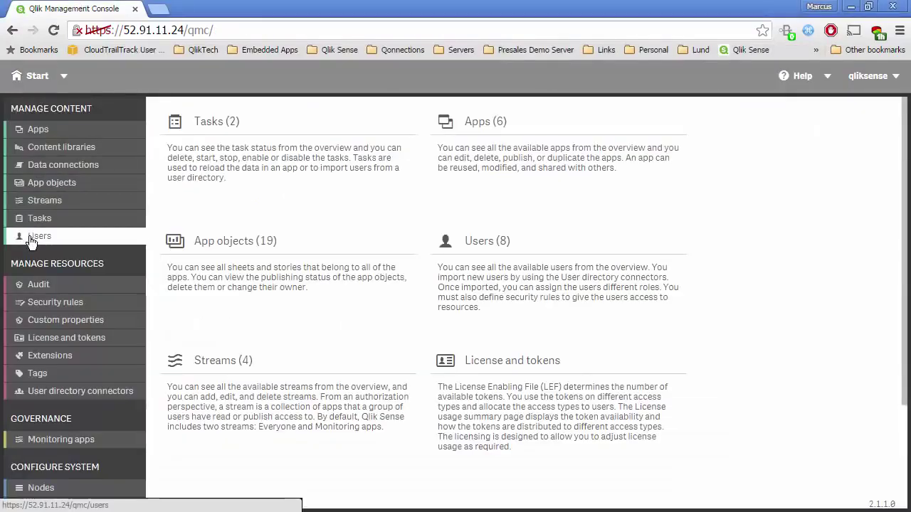
click(31, 241)
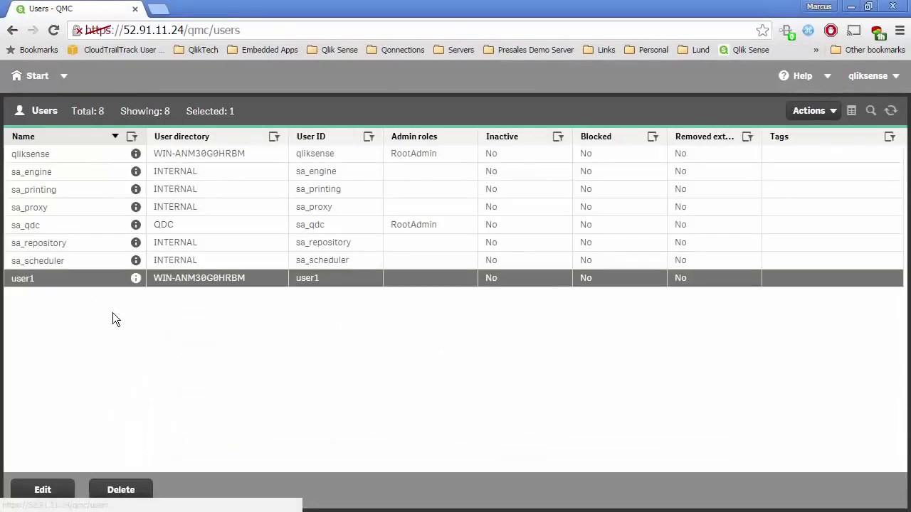
double_click(65, 278)
click(377, 358)
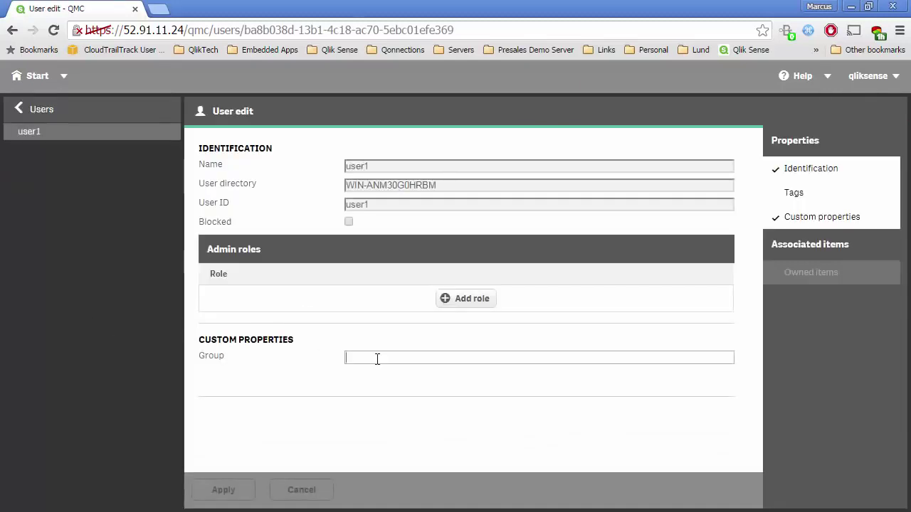
click(366, 392)
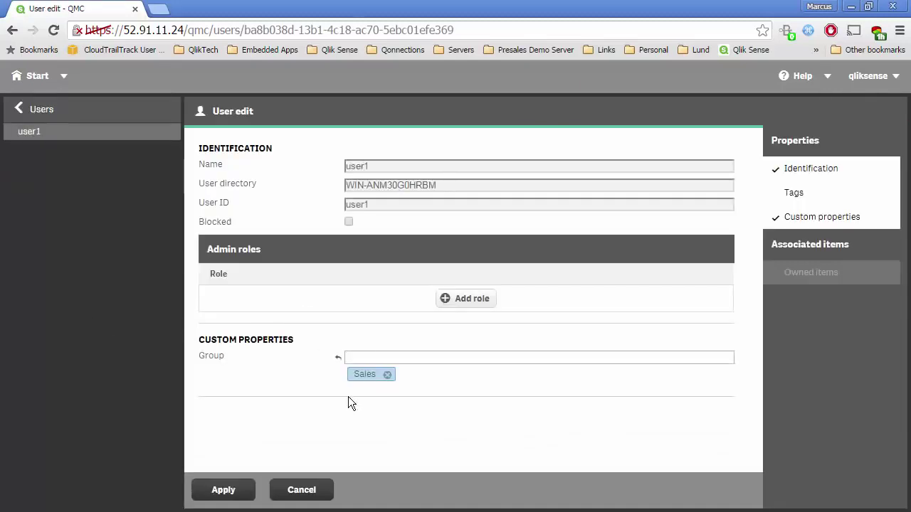
click(229, 490)
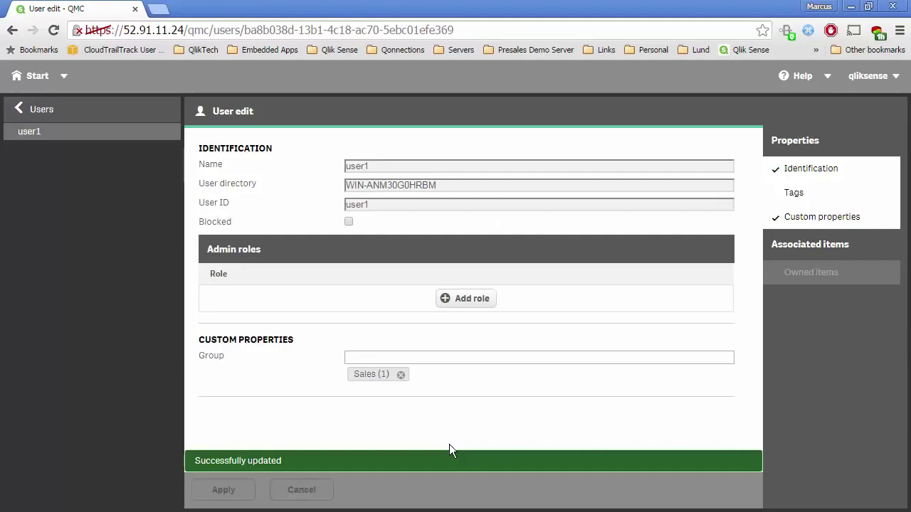
- Switch to the Qlik Sense hub in Internet Explorer, refresh it and open the Sales stream
key(alt+Tab)
key(F5)
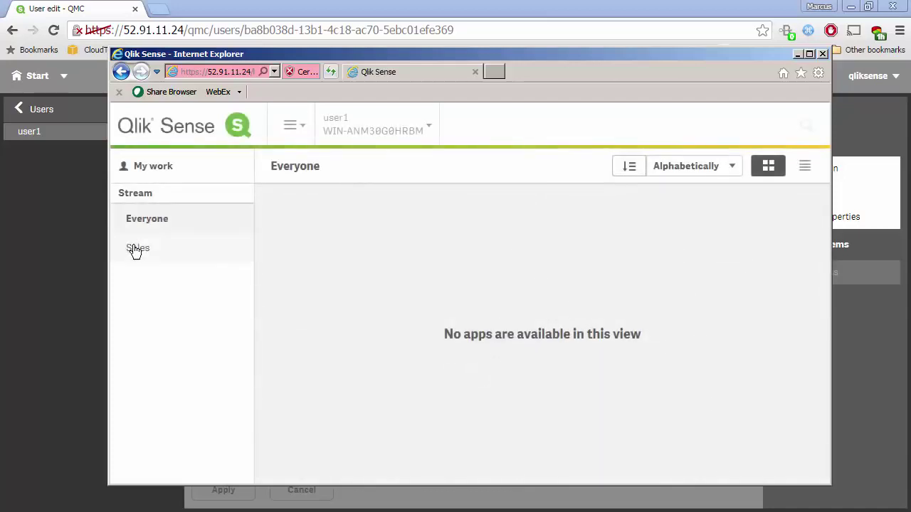
click(137, 249)
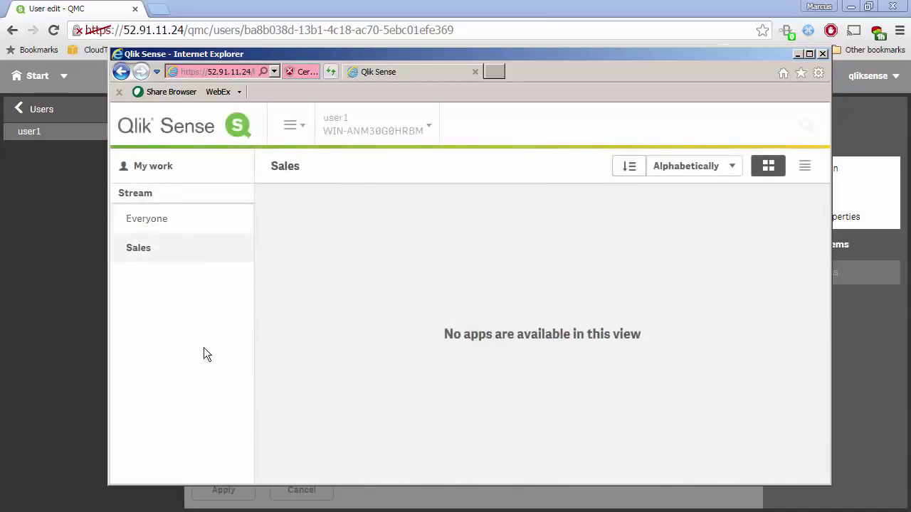
- Return to the management console and review the conditions and actions of the XYZ Company Stream Rule
click(36, 80)
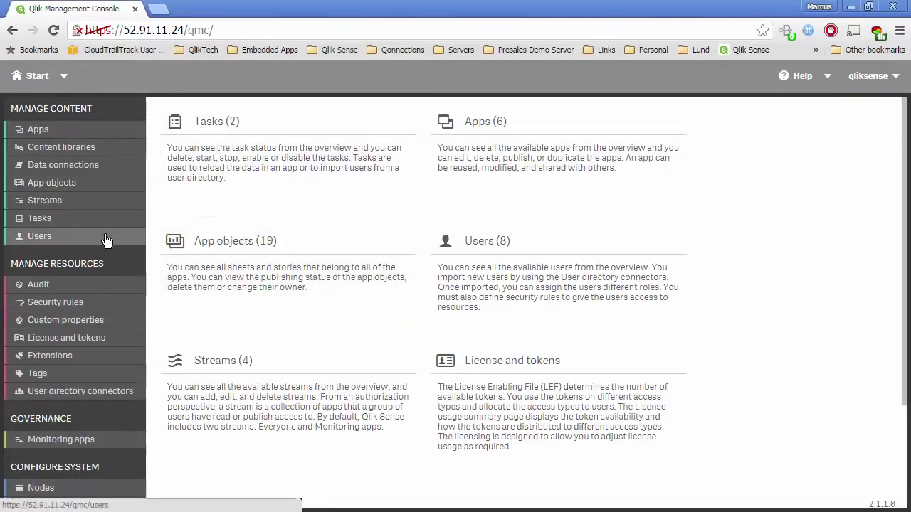
click(86, 302)
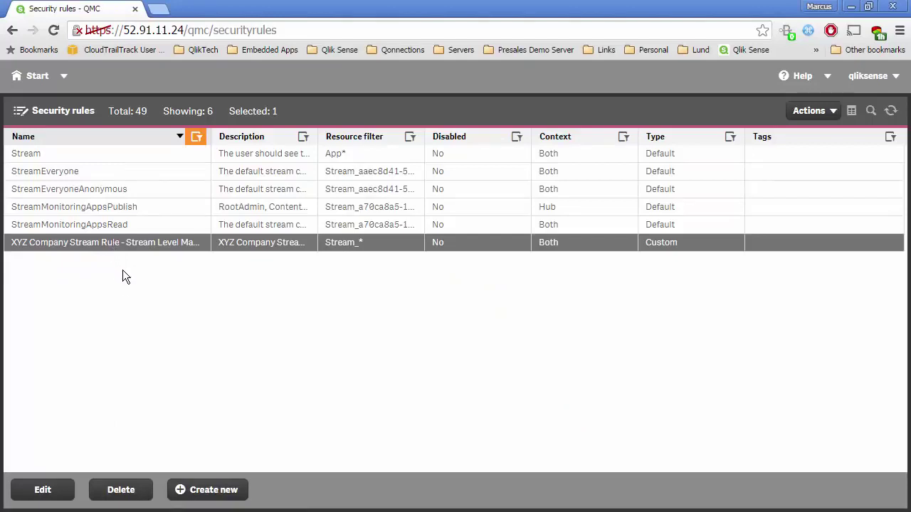
double_click(122, 245)
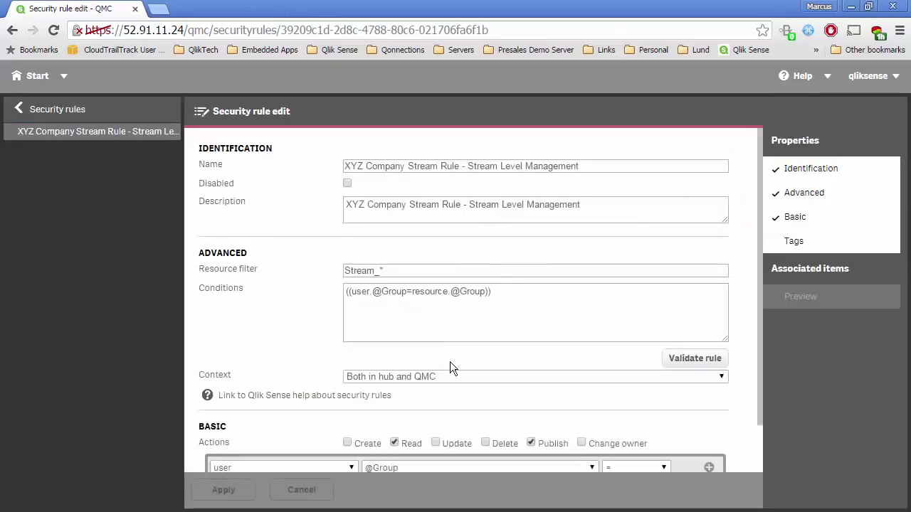
scroll(462, 413, down, 2)
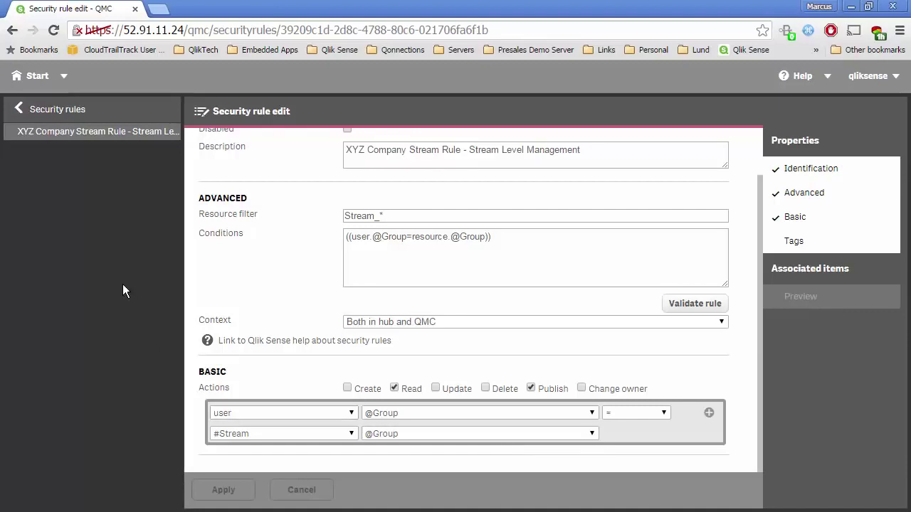
- Publish App1, App2, App3 and App4 together to the Sales stream
click(42, 81)
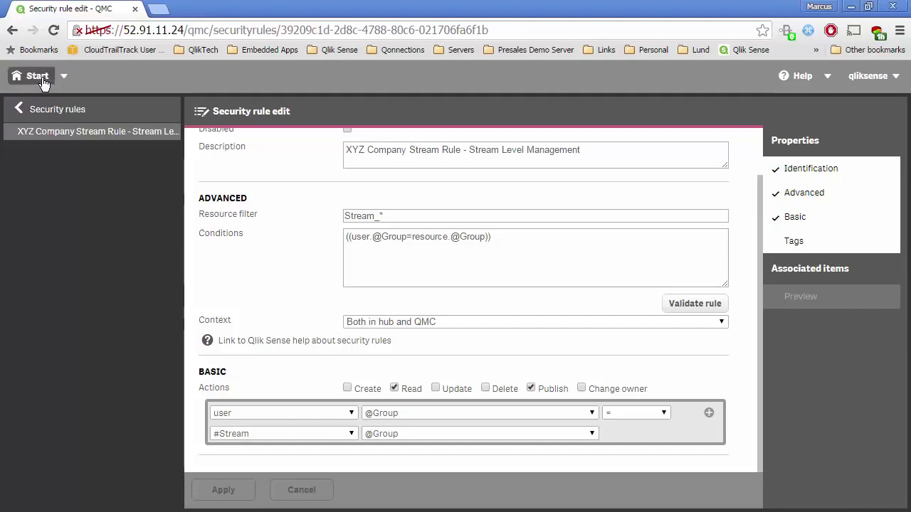
click(43, 130)
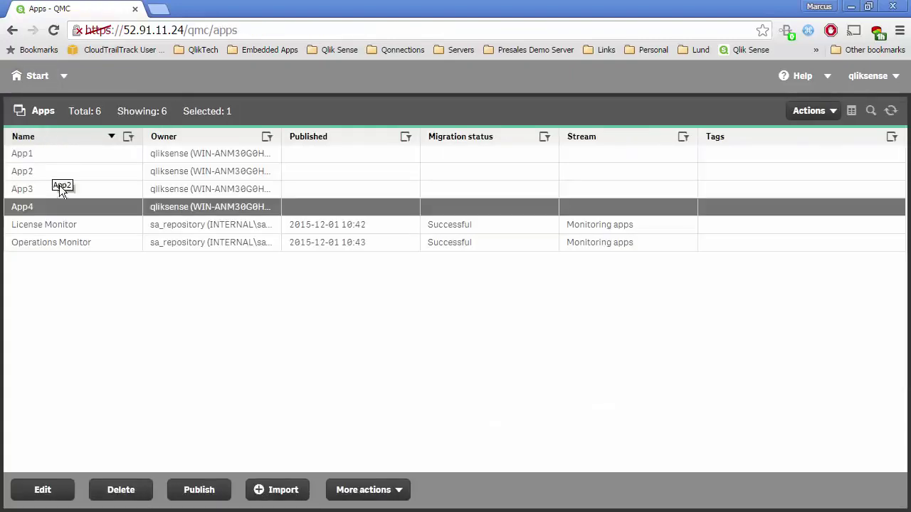
click(74, 187)
click(72, 171)
click(73, 153)
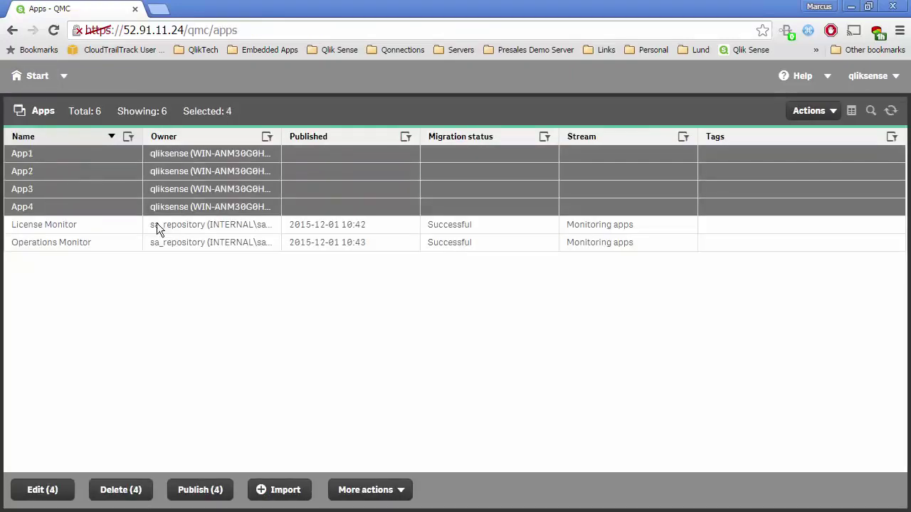
click(206, 500)
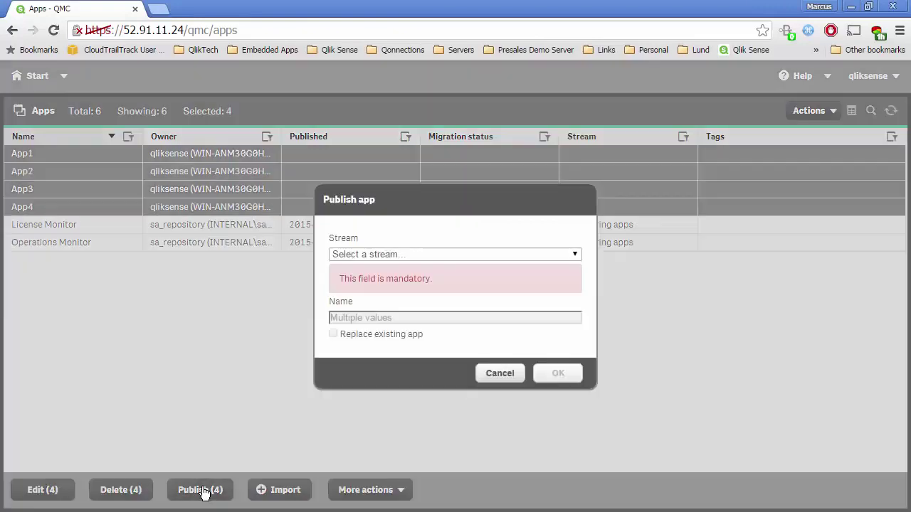
click(393, 259)
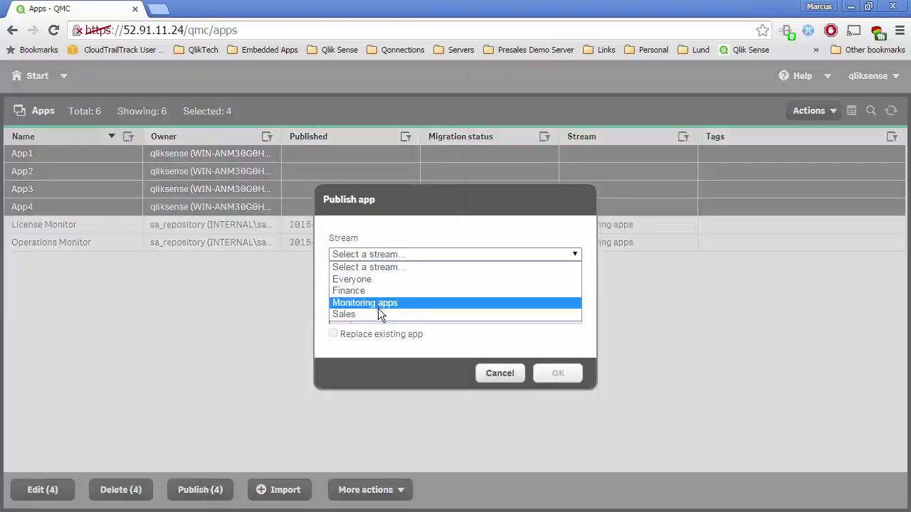
click(378, 315)
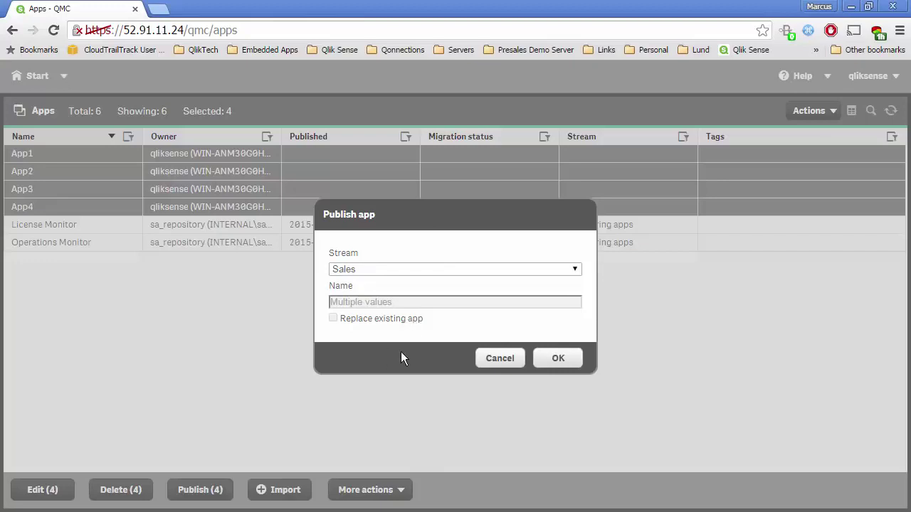
click(555, 358)
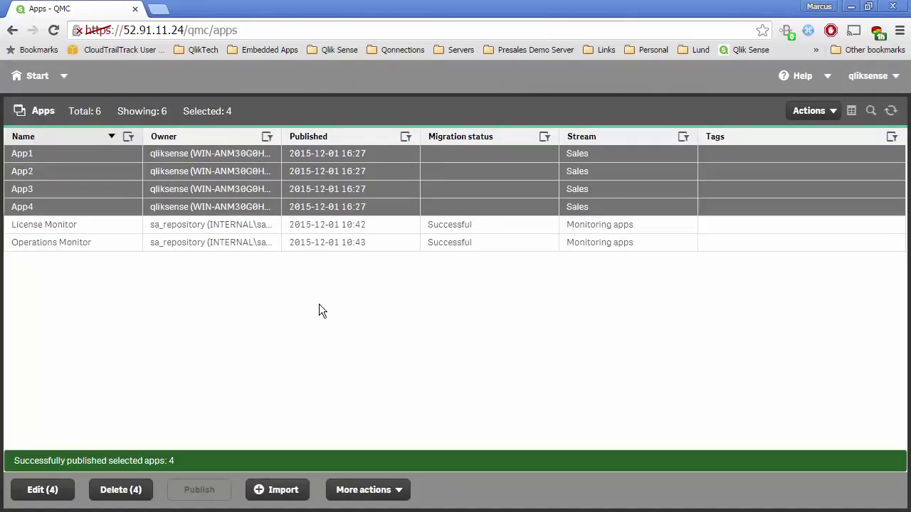
- Switch to the Qlik Sense hub in Internet Explorer and check the apps in the Sales stream
key(alt+Tab)
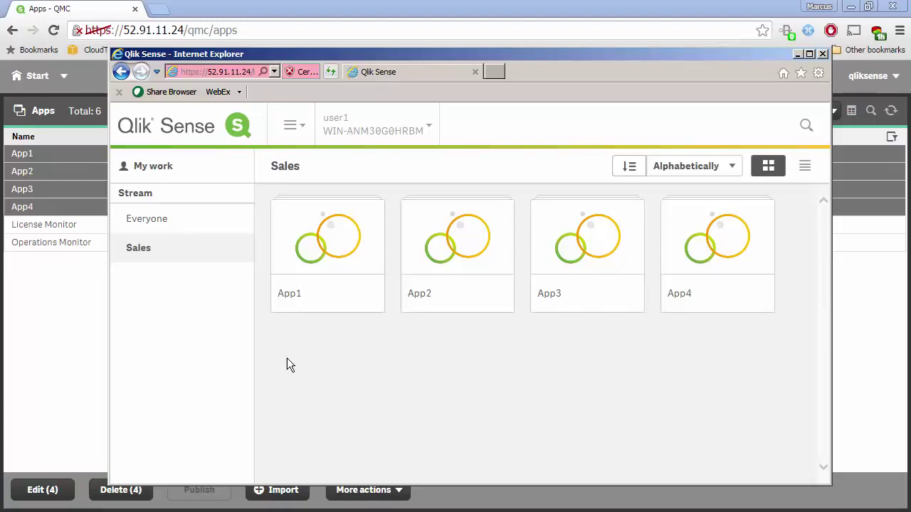
click(196, 263)
drag(516, 50, 505, 31)
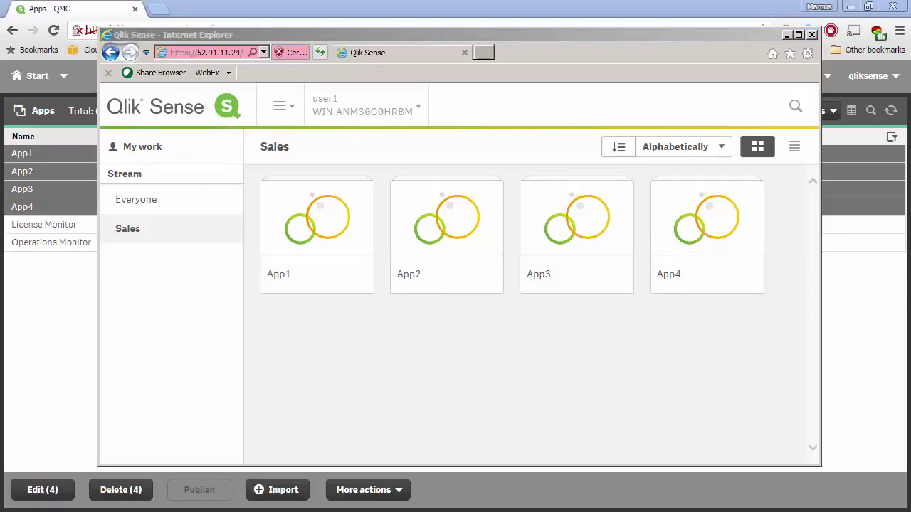
- Back in the management console, create a custom property named AppLevelMgmt for the Apps and Users resource types
click(50, 292)
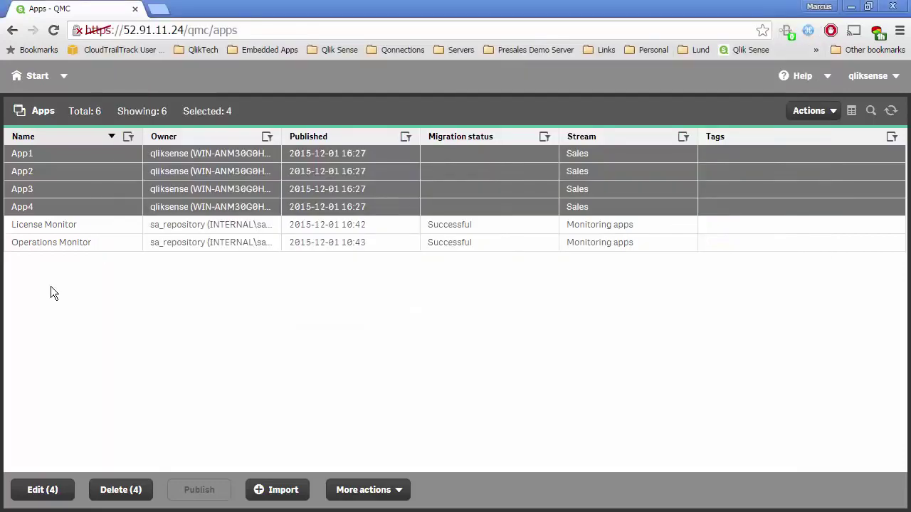
click(39, 83)
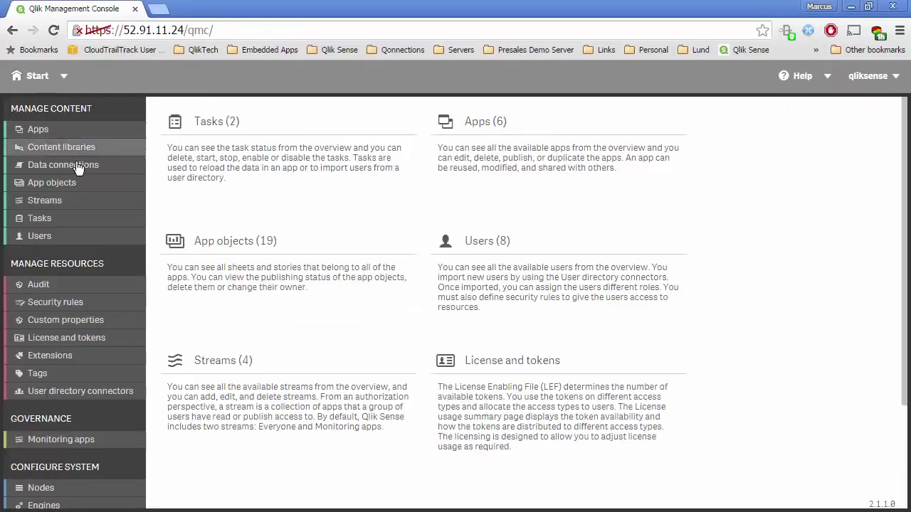
click(69, 320)
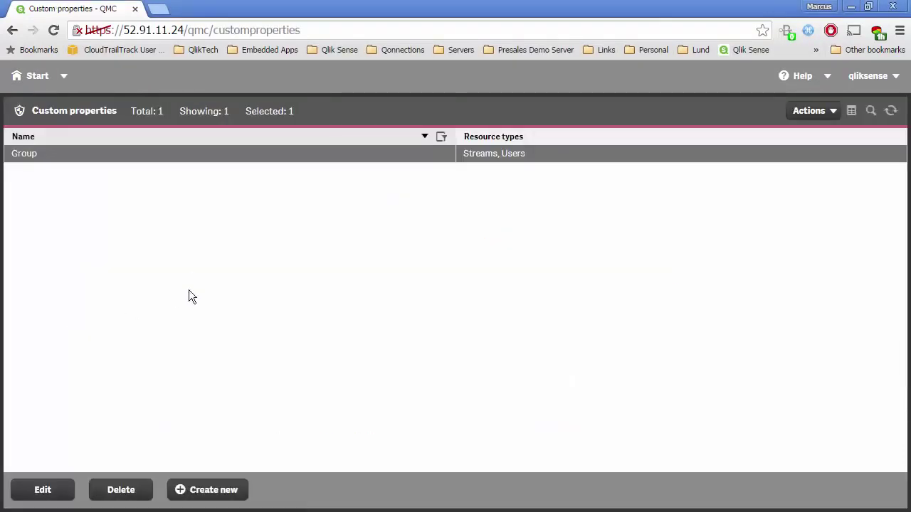
click(210, 489)
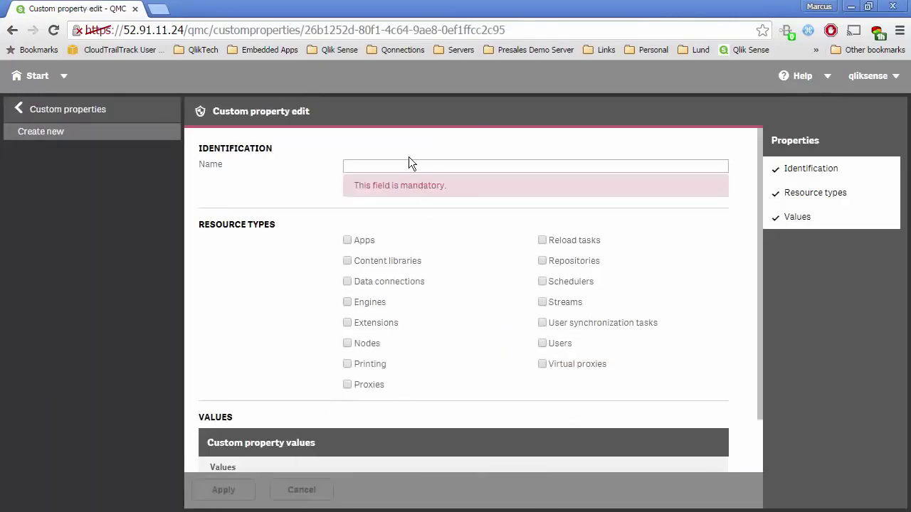
text(AppLevelMgmt)
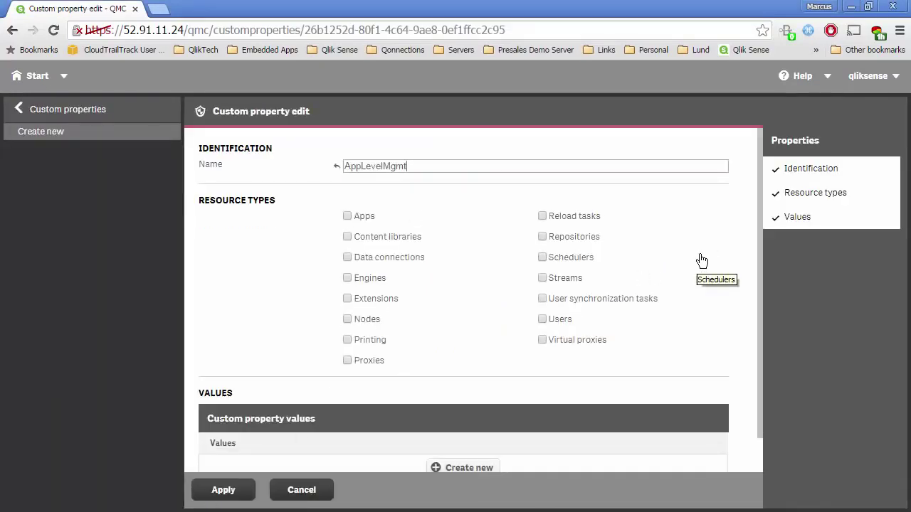
click(347, 216)
click(543, 320)
scroll(707, 415, down, 1)
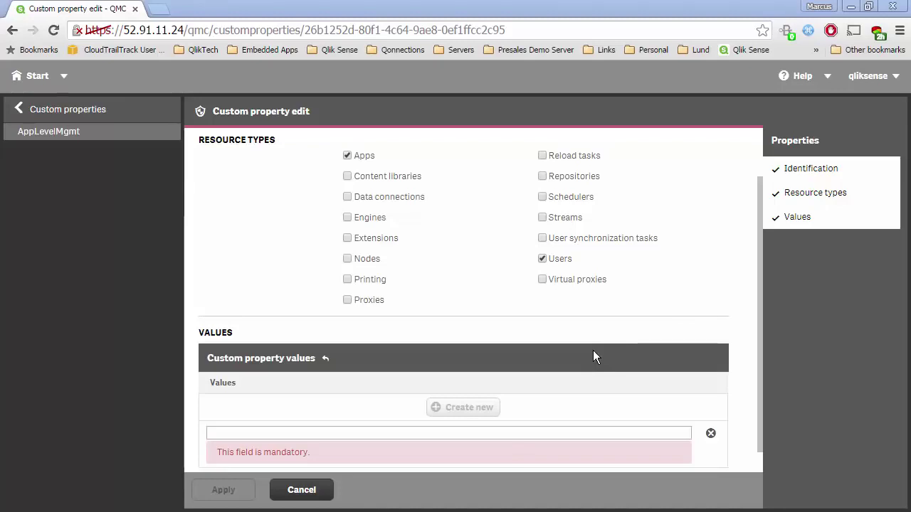
- Enter Sales Executive as the first value of the AppLevelMgmt property
click(263, 430)
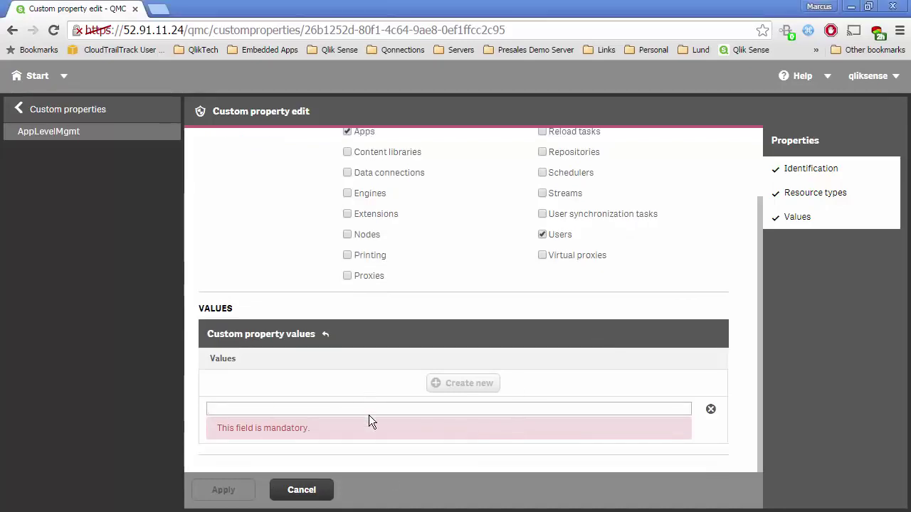
text(Sales )
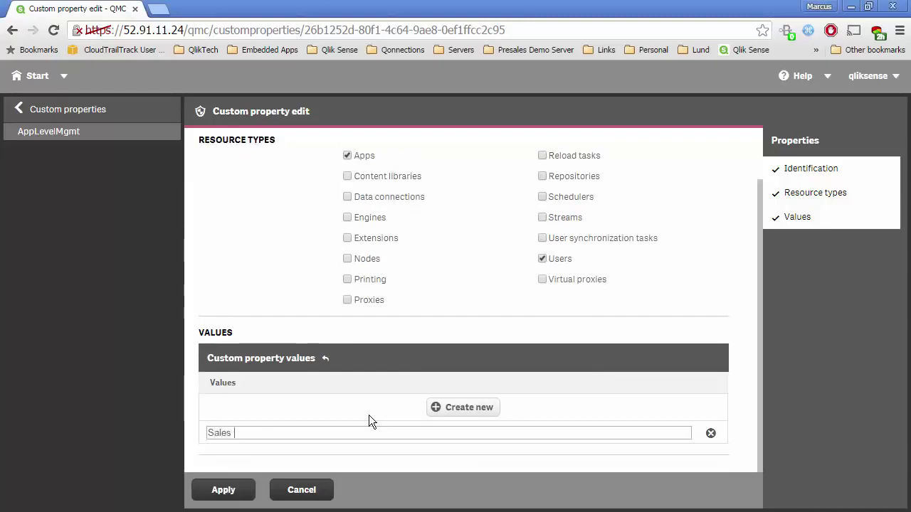
text(Execute)
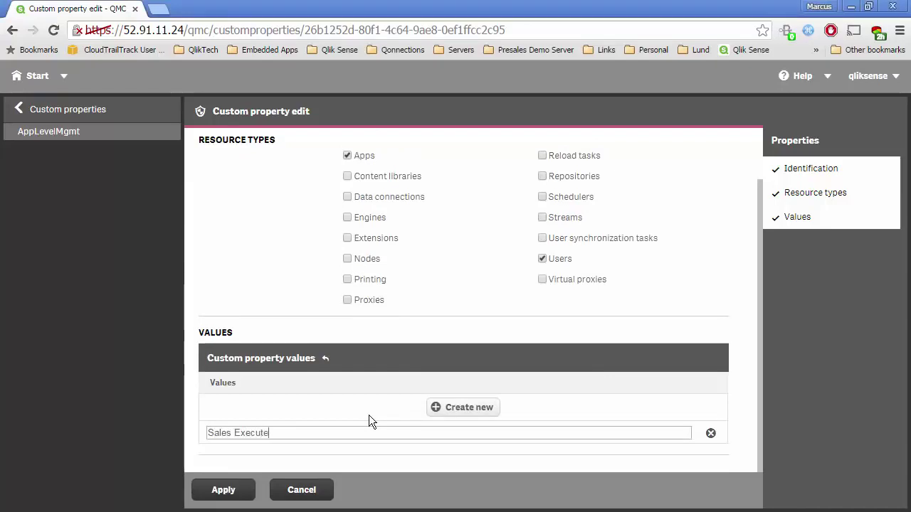
key(BackSpace)
text(ive)
- Add a second value, Finance Executive, to the AppLevelMgmt property
click(442, 411)
text(F)
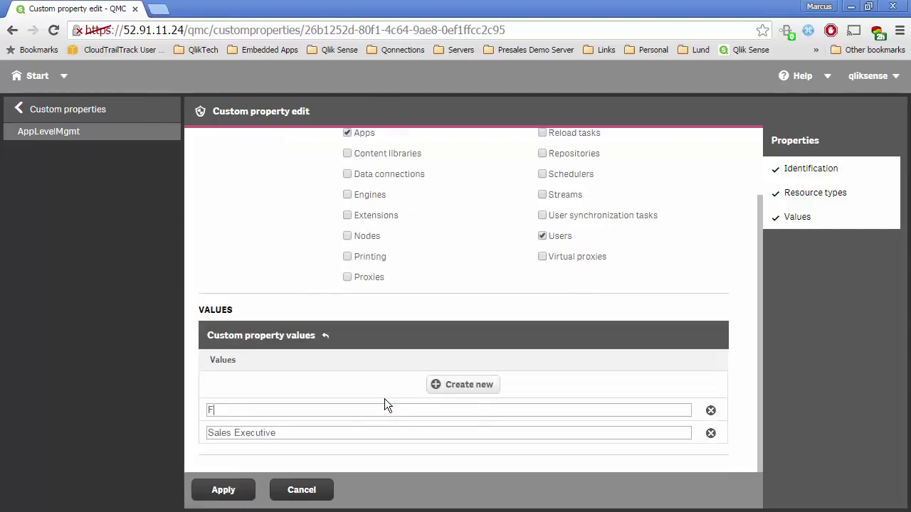
text(inance Exective)
key(BackSpace)
key(BackSpace)
key(BackSpace)
key(BackSpace)
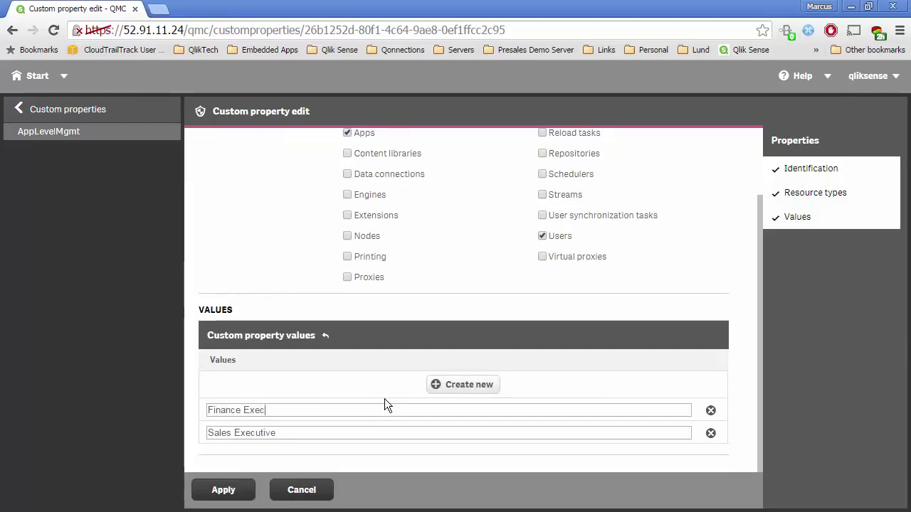
text(utive)
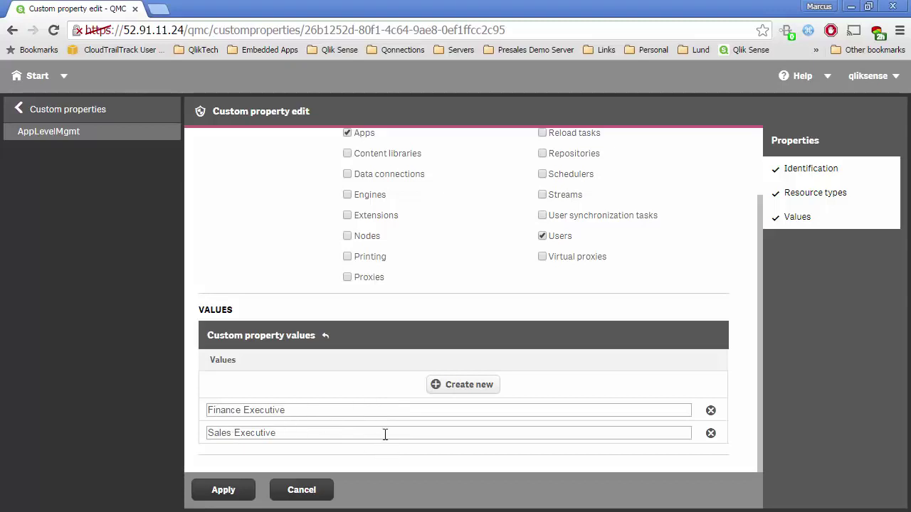
- Review the AppLevelMgmt custom property's resource types and values, and save it
scroll(382, 406, up, 2)
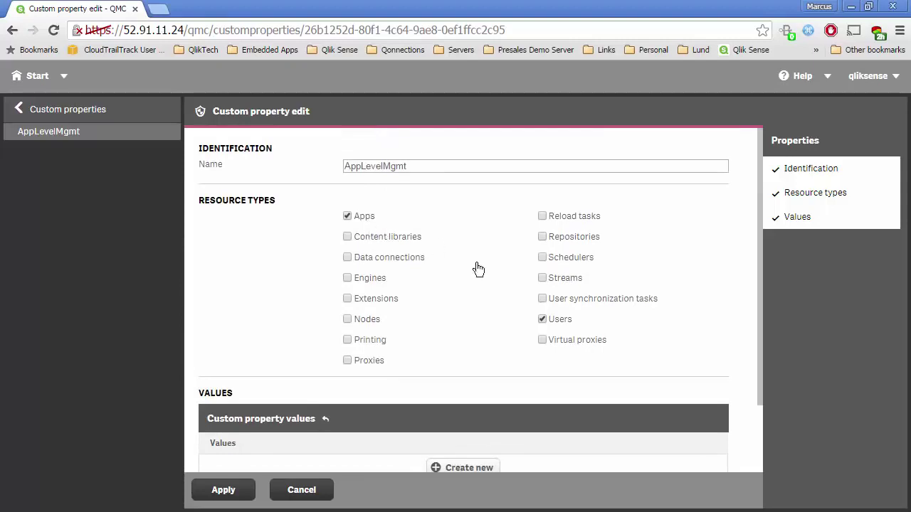
scroll(527, 306, down, 1)
click(252, 490)
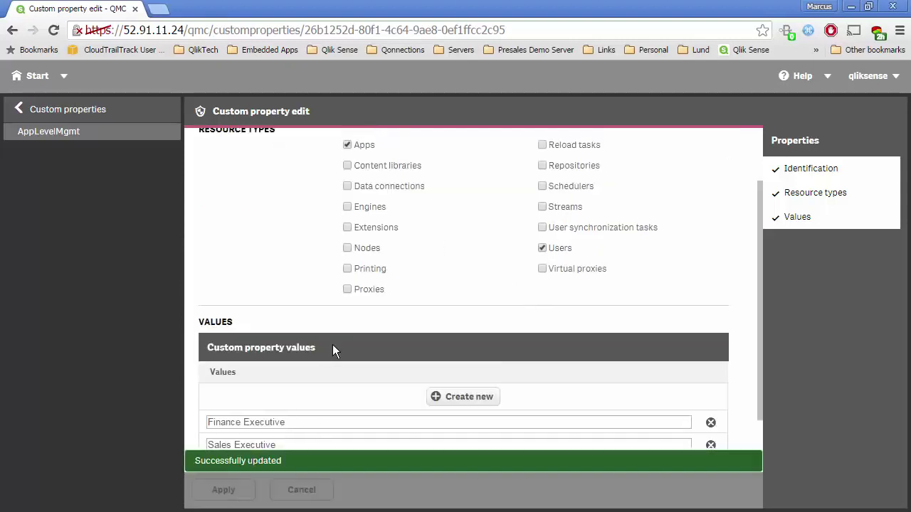
scroll(491, 285, down, 1)
scroll(488, 301, up, 1)
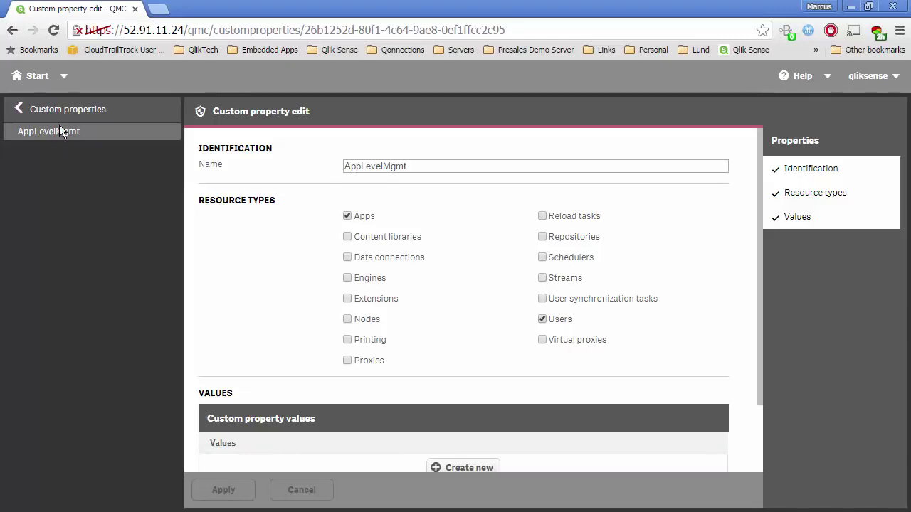
- Open the default Stream security rule and compare its stream read-privilege condition with the Sales apps in the Internet Explorer hub
click(33, 77)
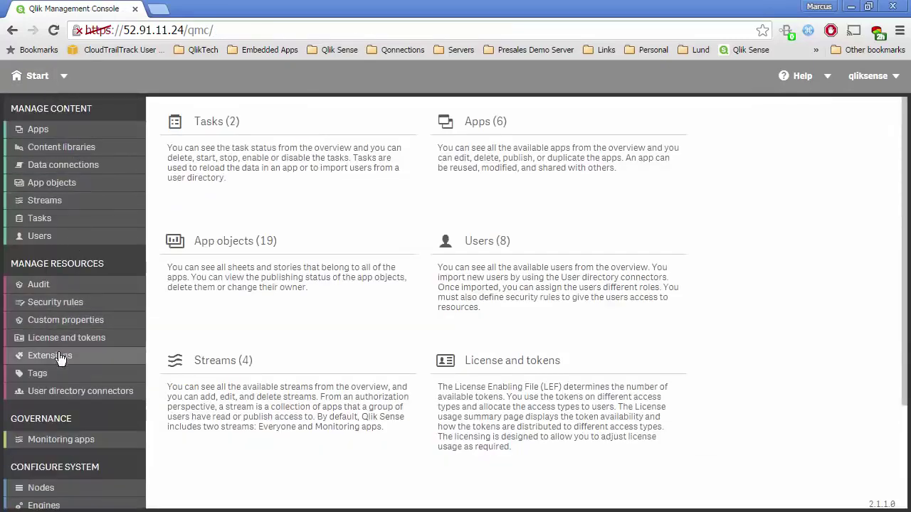
click(56, 301)
click(113, 154)
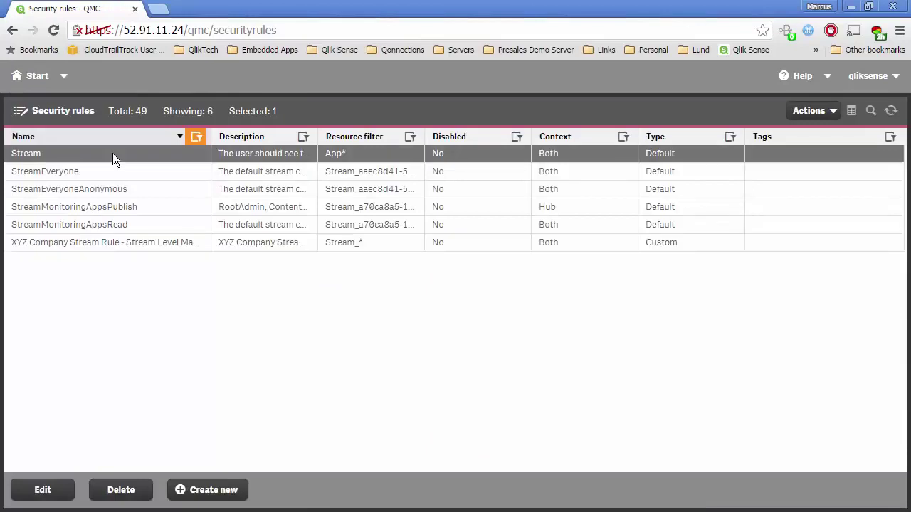
double_click(113, 153)
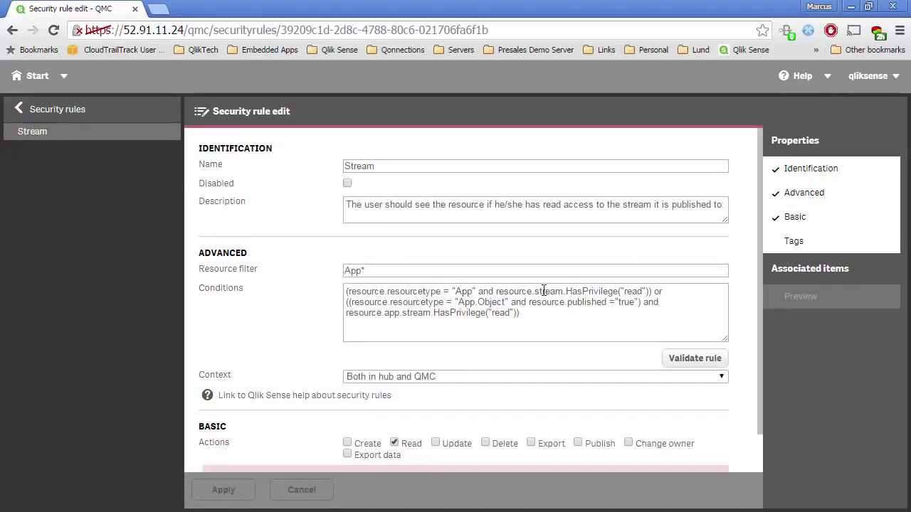
drag(542, 291, 642, 292)
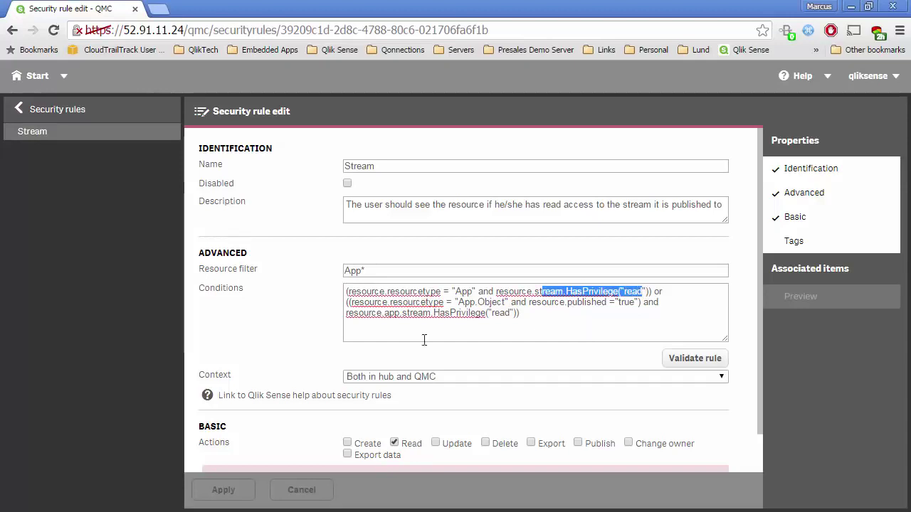
key(alt+Tab)
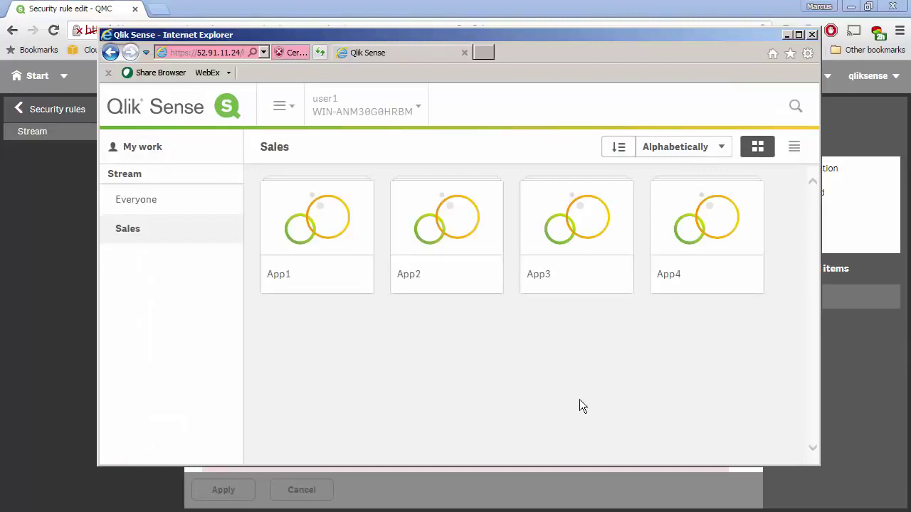
click(9, 302)
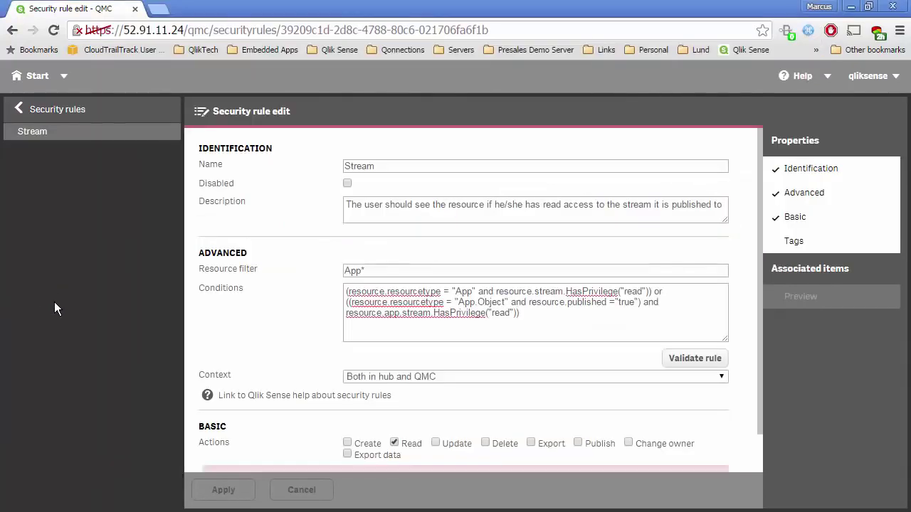
- Disable the default Stream security rule in the management console and apply the change
scroll(300, 277, down, 1)
scroll(300, 277, up, 1)
drag(546, 318, 331, 287)
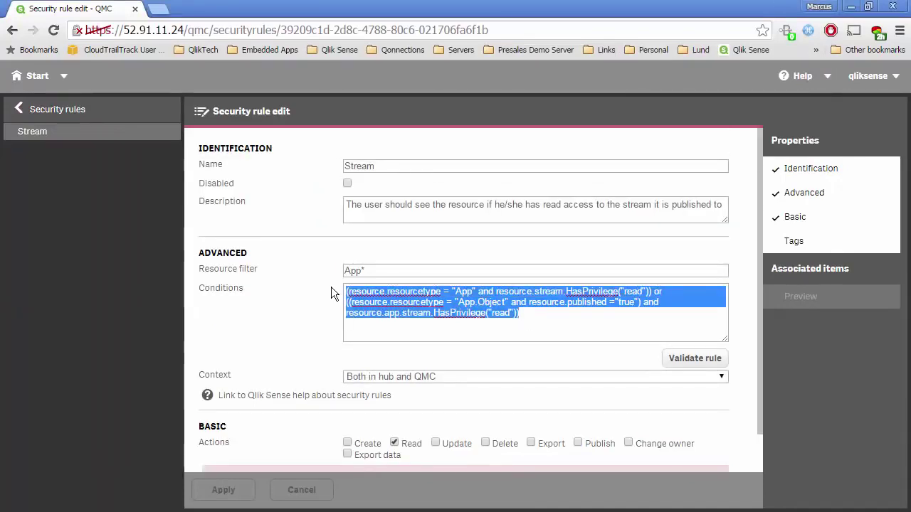
click(347, 185)
scroll(297, 314, down, 1)
scroll(292, 292, up, 1)
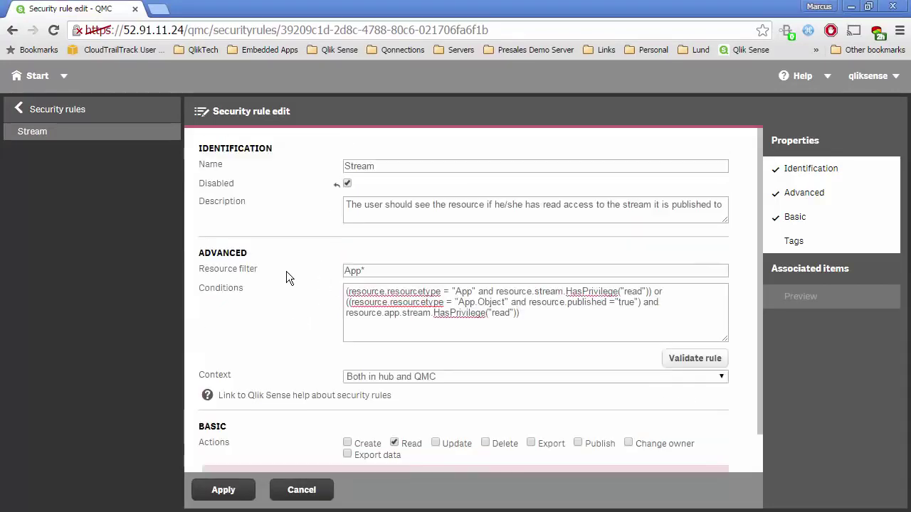
click(238, 491)
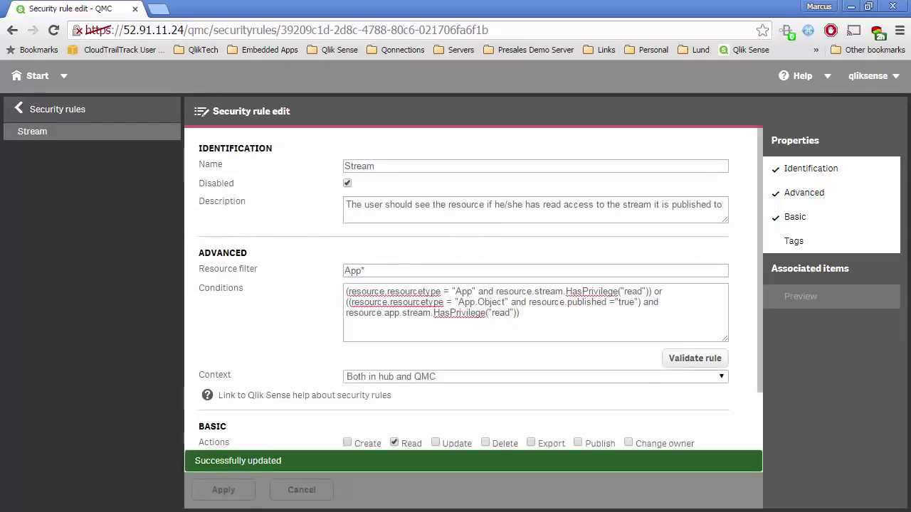
- Refresh the hub in Internet Explorer and check which apps the Sales stream offers with the Stream rule disabled
key(alt+Tab)
key(F5)
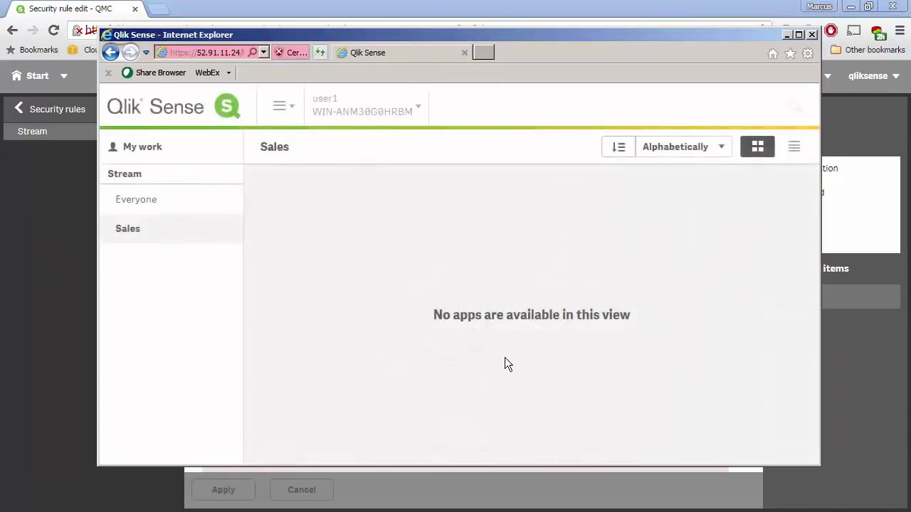
key(alt+Tab)
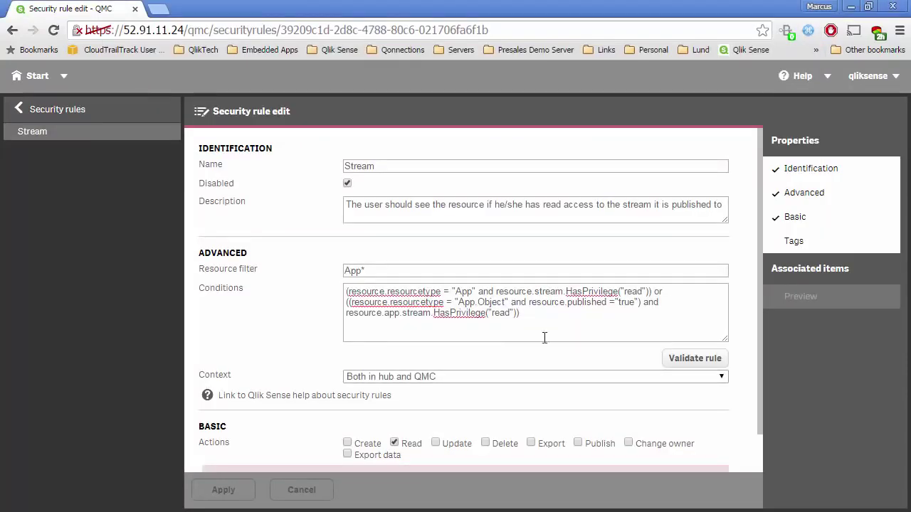
key(alt+Tab)
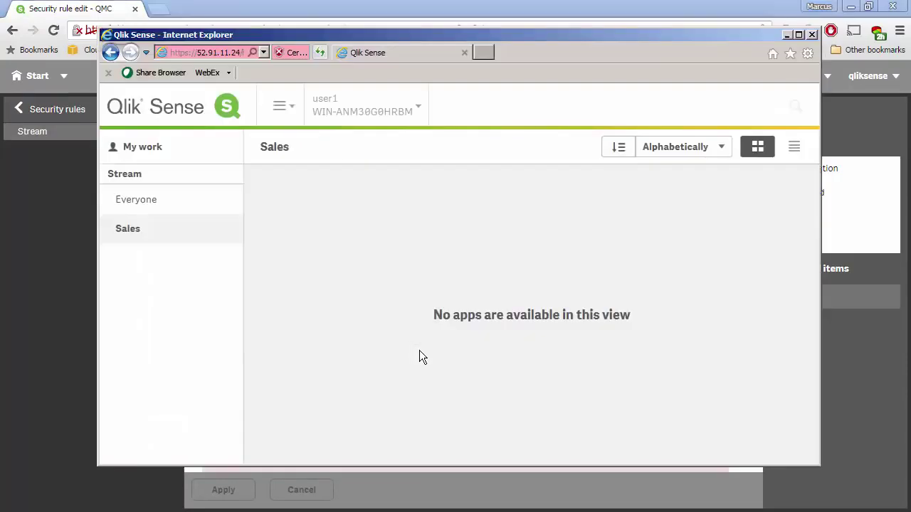
key(alt+Tab)
- Create a security rule from the App access template, named XYZ Company Stream Rule - Apps Default Rule
click(37, 77)
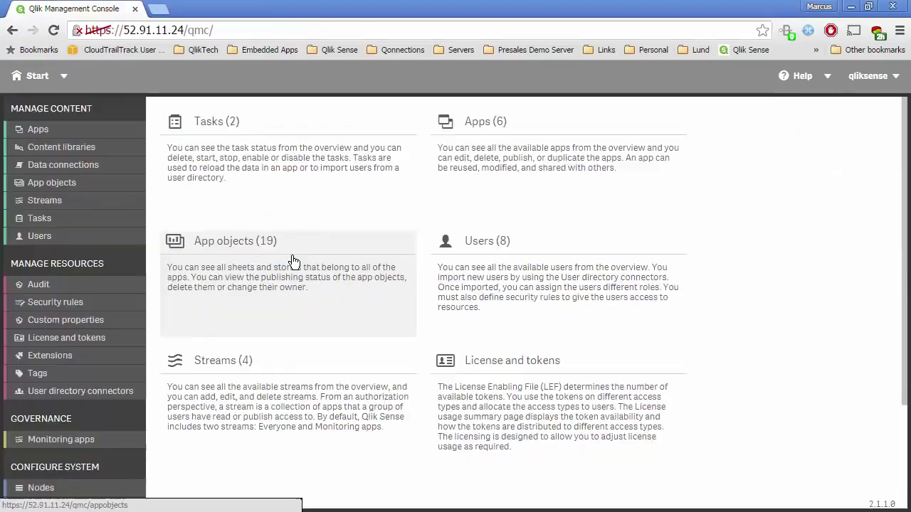
click(92, 302)
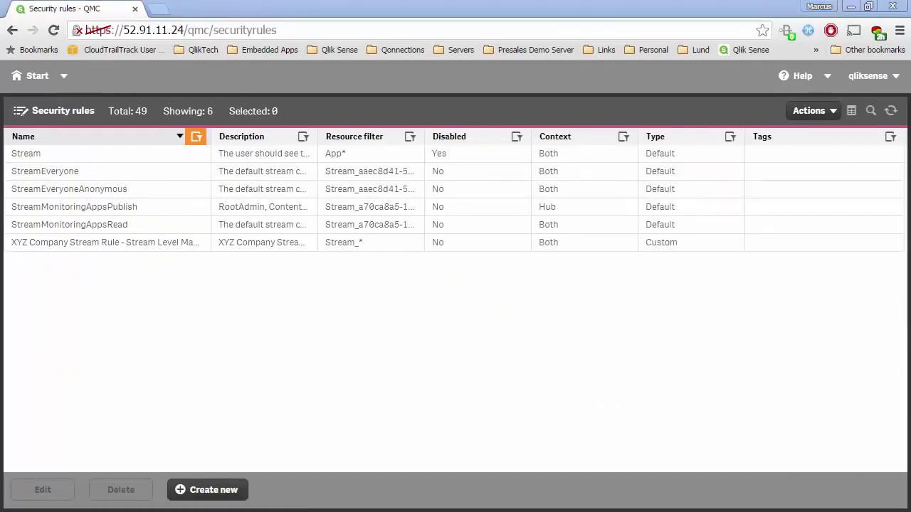
click(229, 491)
click(427, 166)
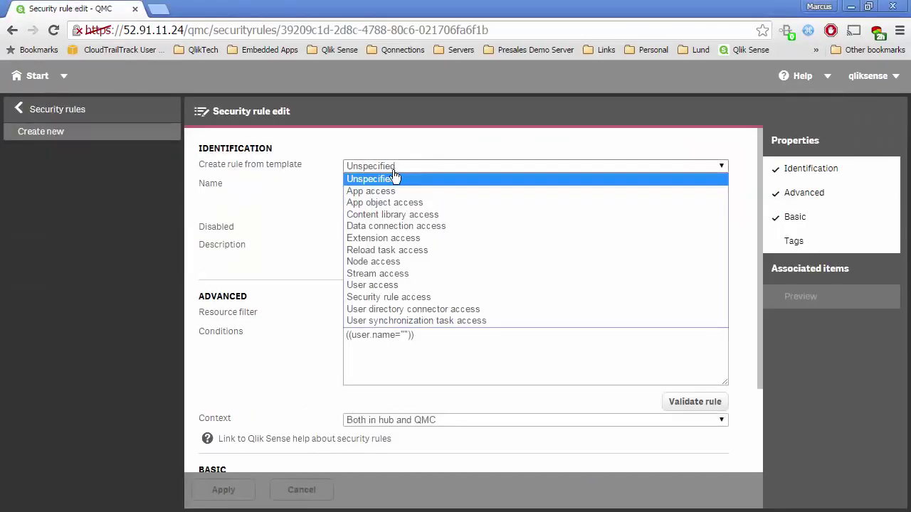
click(398, 192)
click(400, 188)
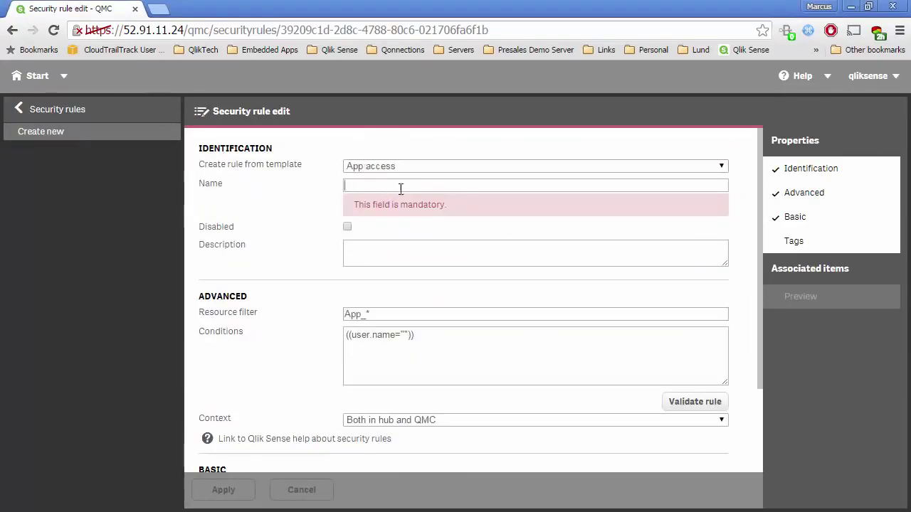
text(XYZ Company Stream Rule - Apps Default Rule)
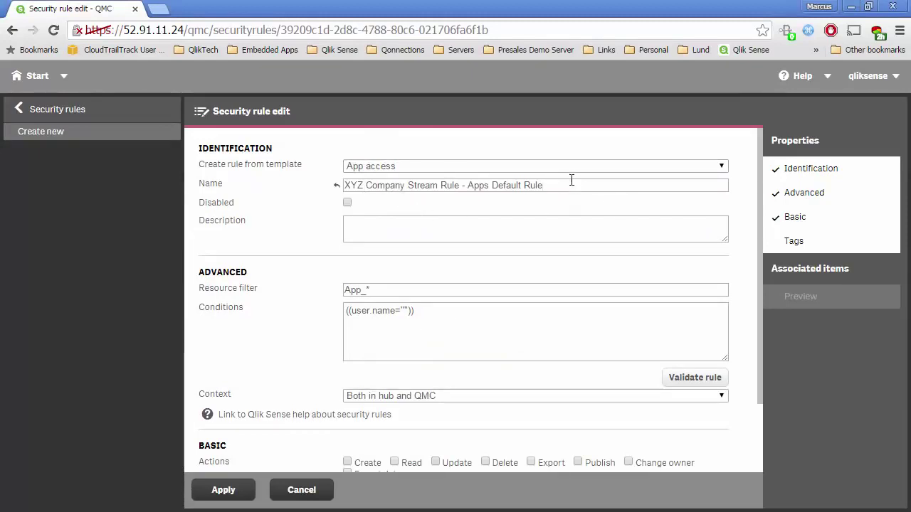
drag(548, 185, 472, 185)
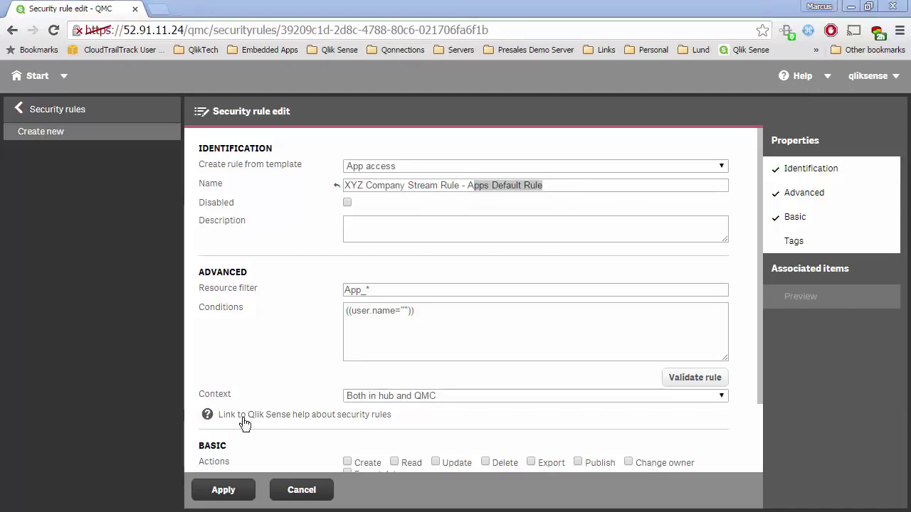
drag(472, 311, 291, 311)
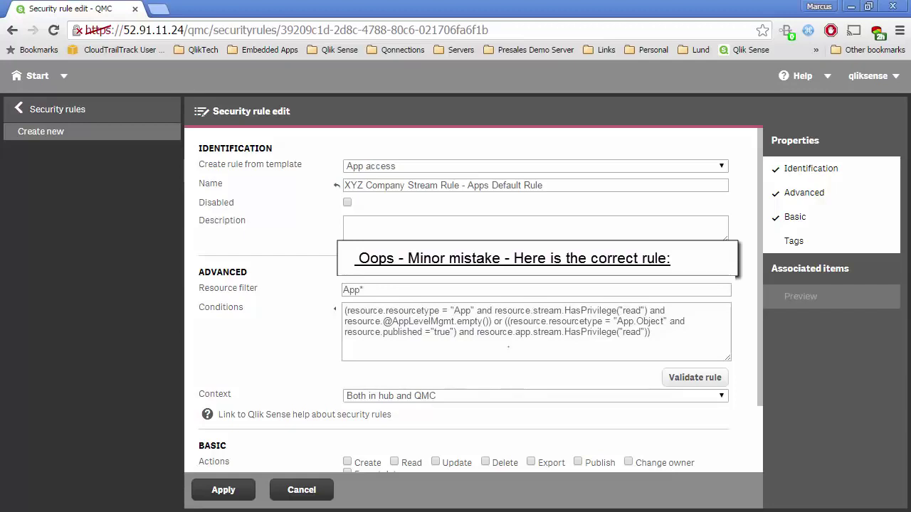
click(394, 462)
click(230, 491)
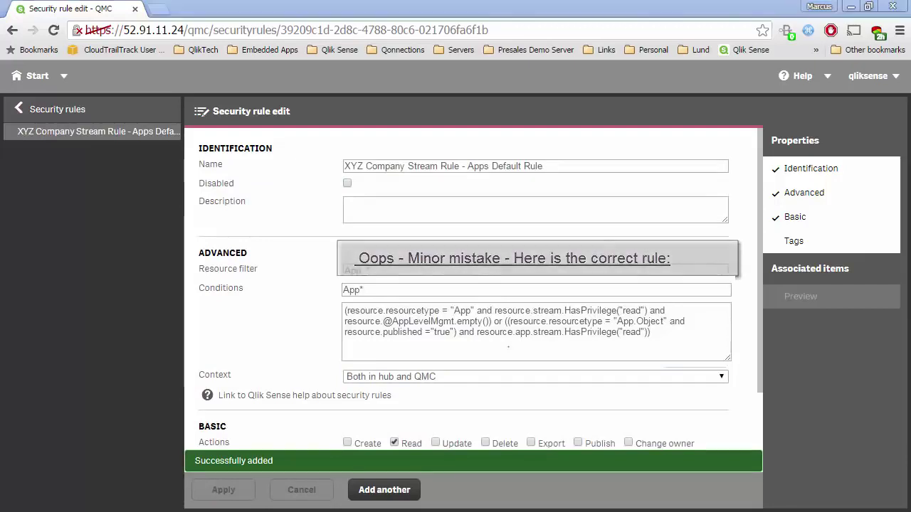
- Refresh the Internet Explorer hub to check the Sales apps under the new default rule, and return to the management console
key(alt+Tab)
key(F5)
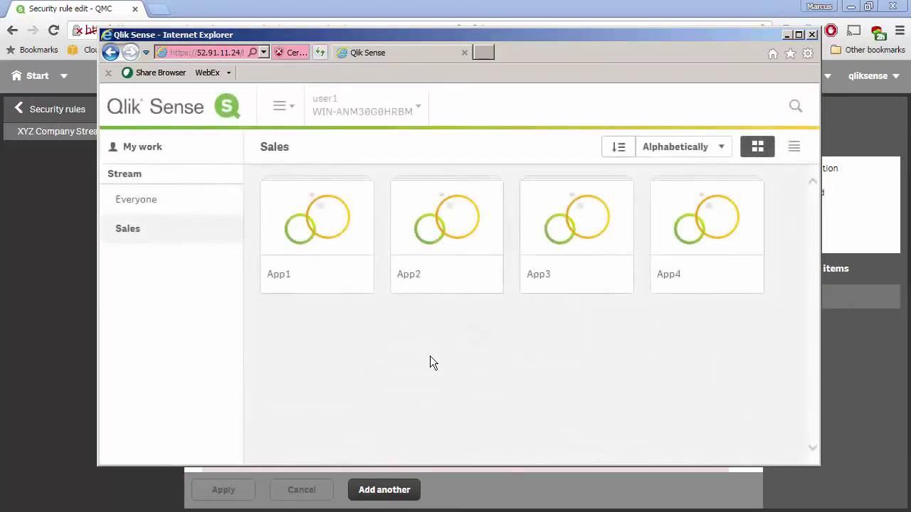
click(44, 288)
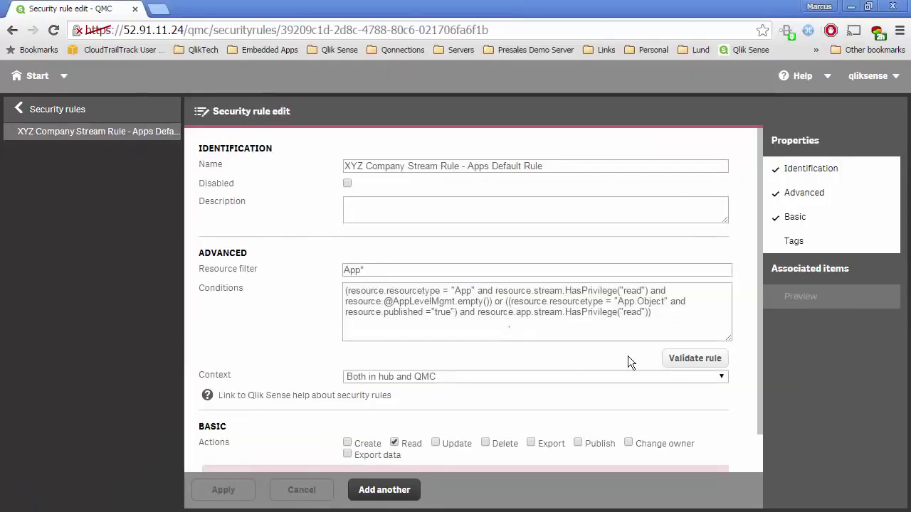
- Assign the Sales Executive value of AppLevelMgmt to App3 and apply the change
click(37, 78)
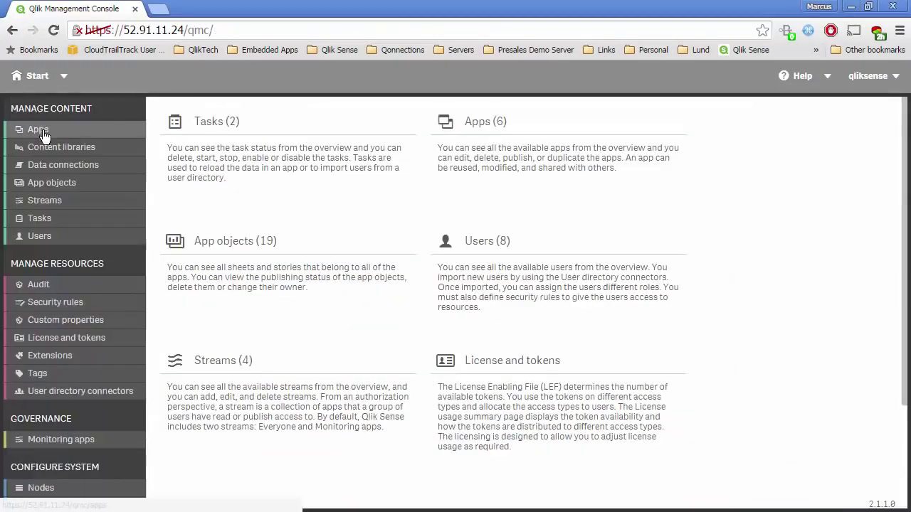
click(36, 129)
click(59, 176)
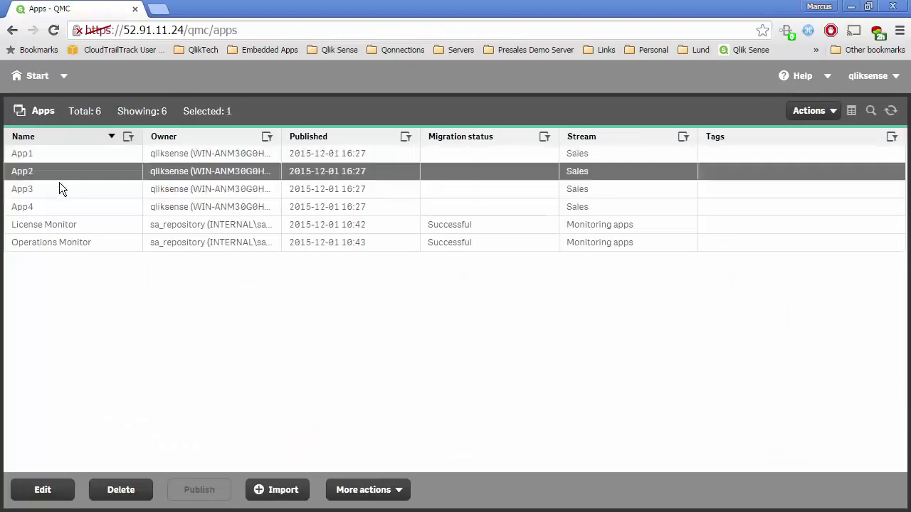
click(59, 188)
double_click(59, 188)
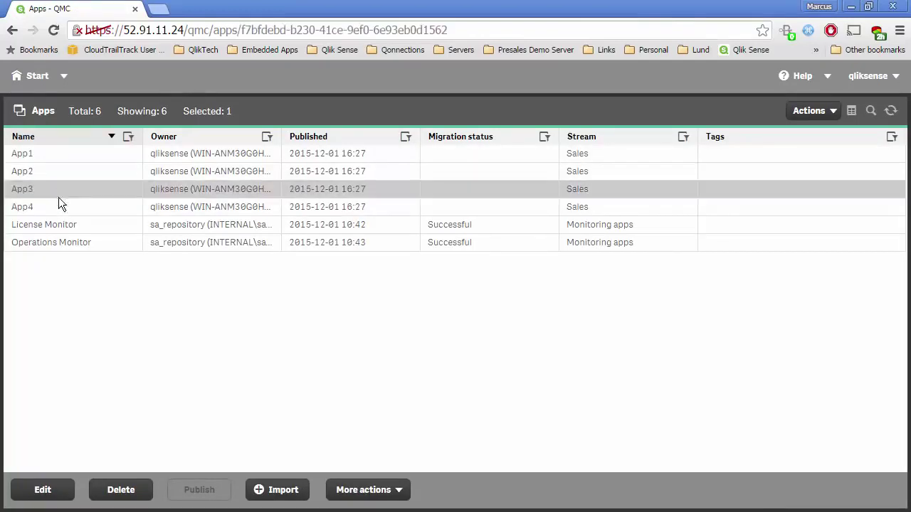
click(382, 294)
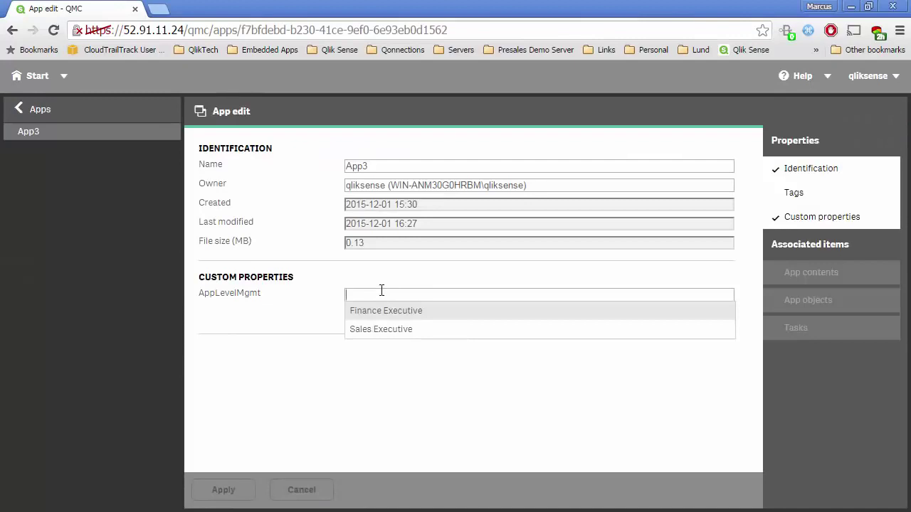
click(384, 333)
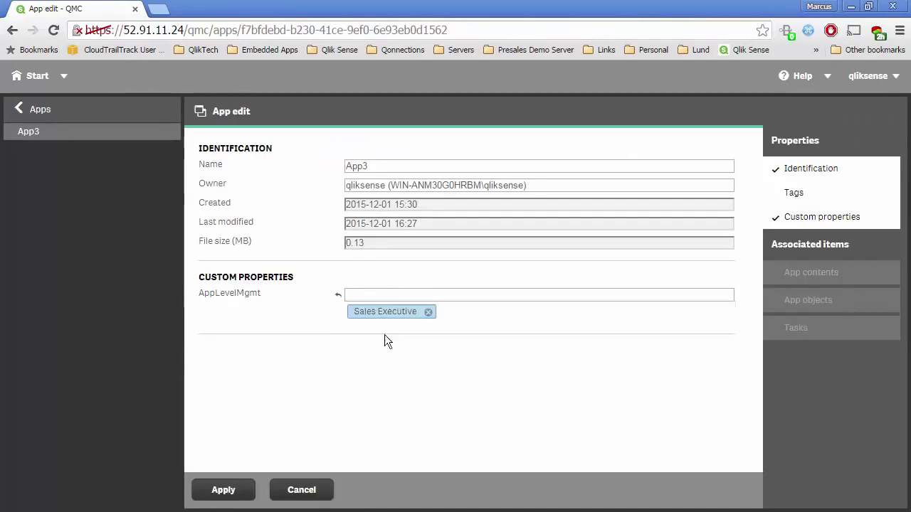
click(224, 490)
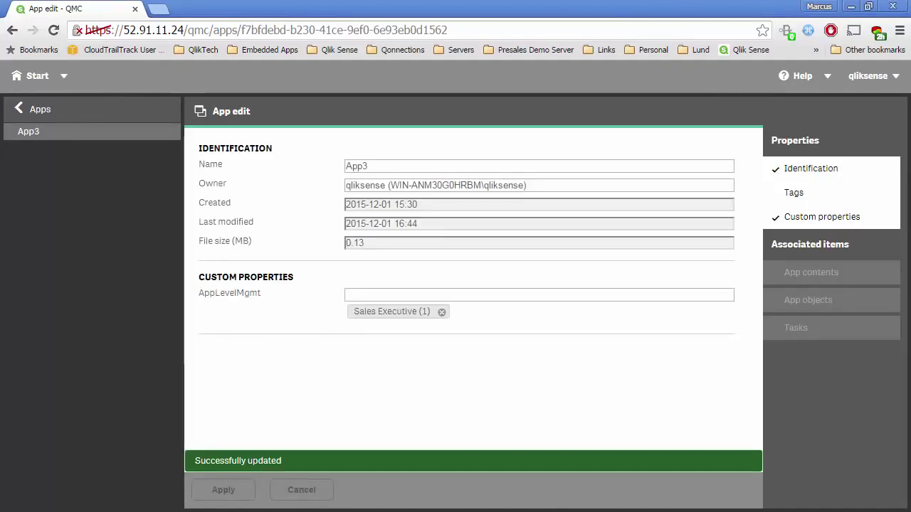
- Refresh the Sales stream in the Internet Explorer hub to check whether App3 is still offered
key(alt+Tab)
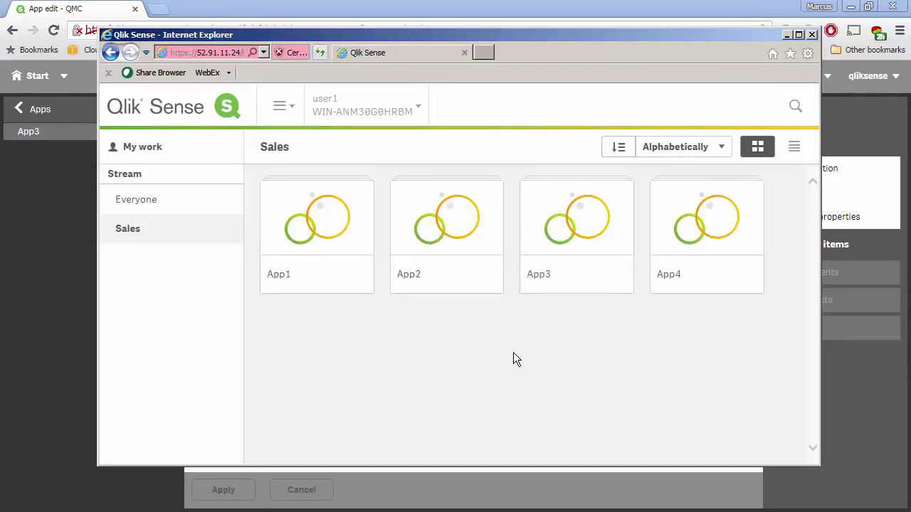
key(F5)
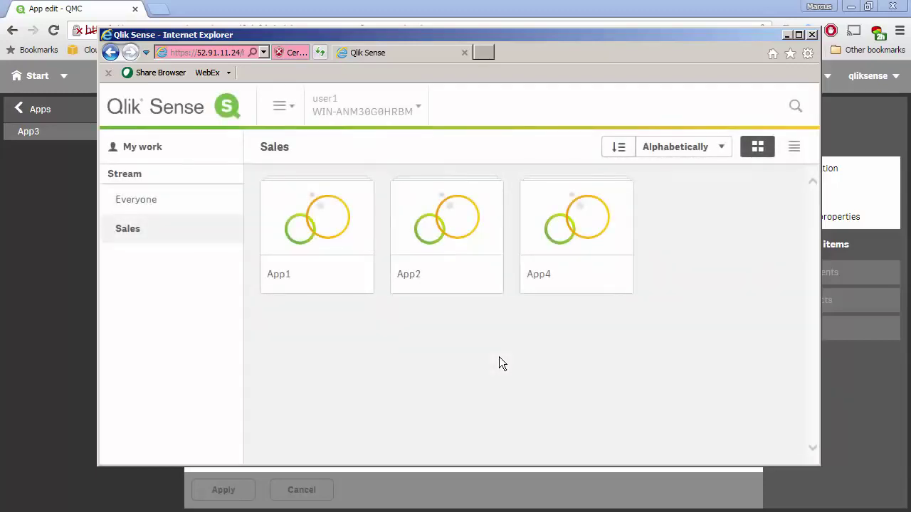
- Review the conditions of the XYZ Company Stream Rule - Apps Default Rule and compare them with the Sales apps in the hub
click(33, 77)
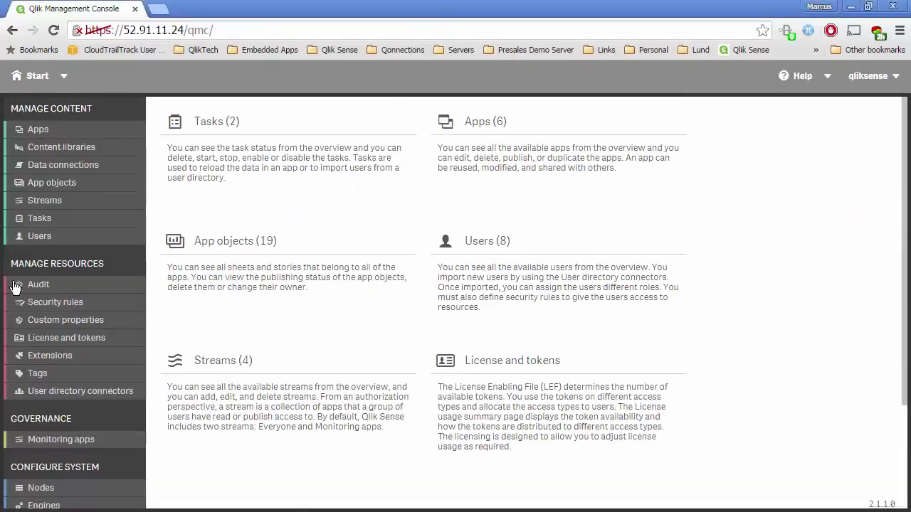
click(21, 300)
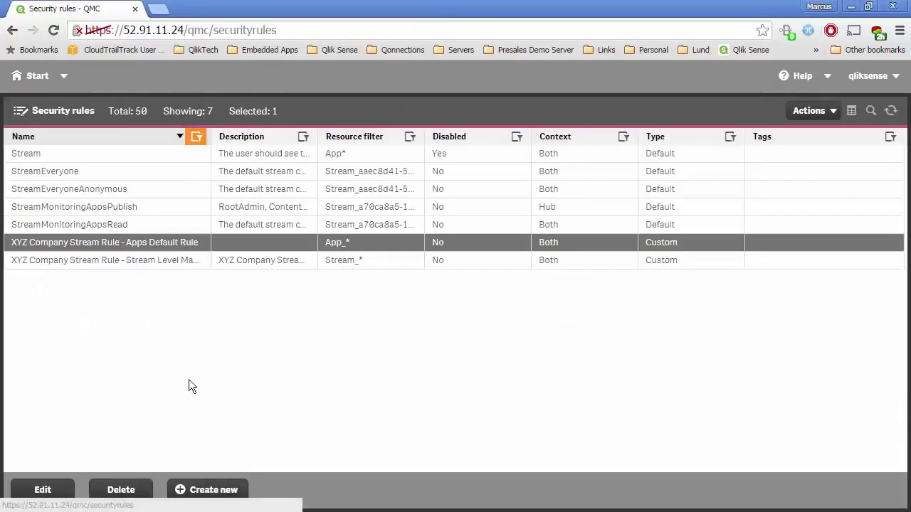
double_click(151, 244)
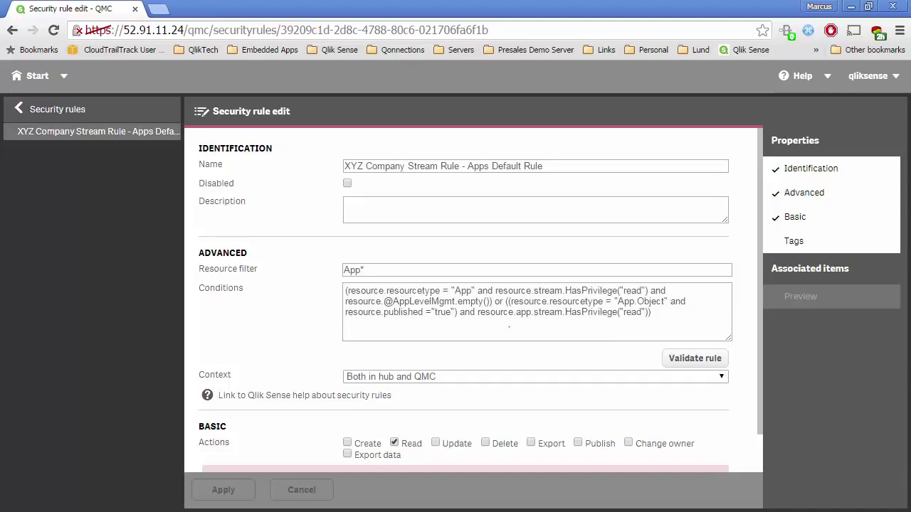
key(alt+Tab)
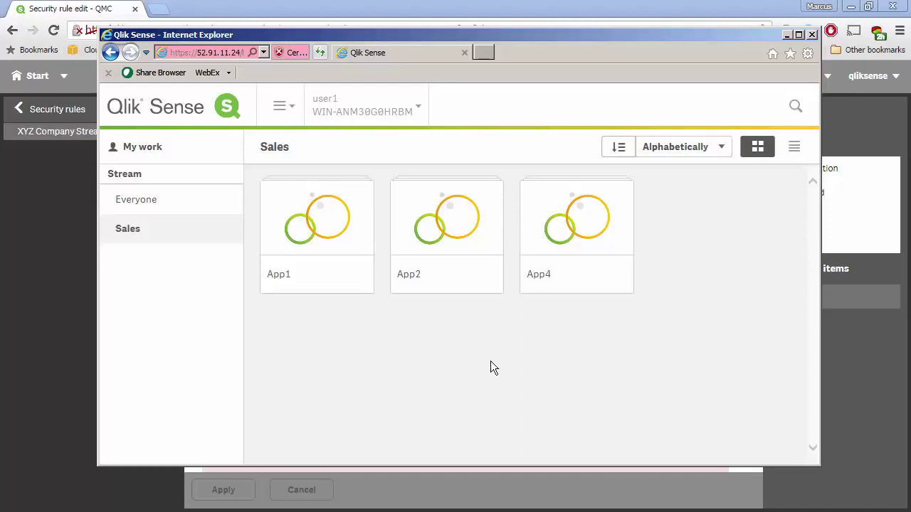
click(76, 238)
- Create a security rule from the App access template, named XYZ Company Stream Rule - Apps Exception Rule
click(28, 75)
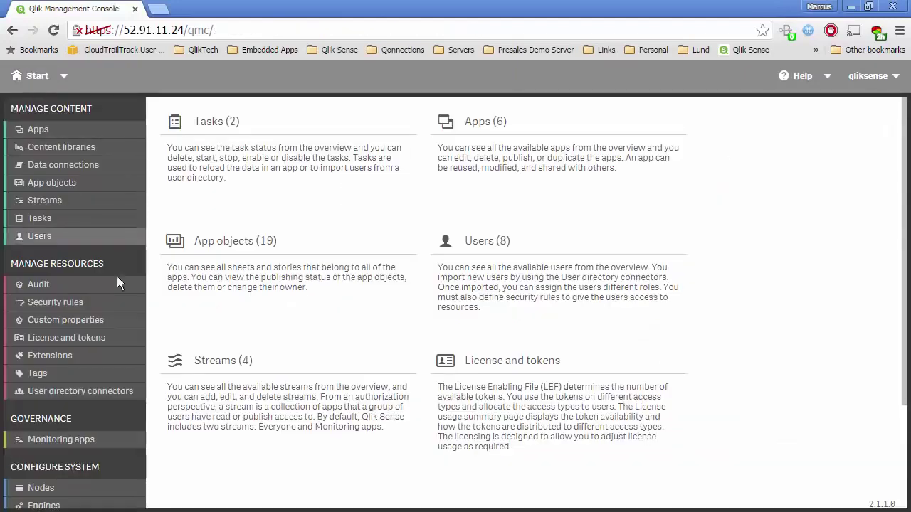
click(60, 302)
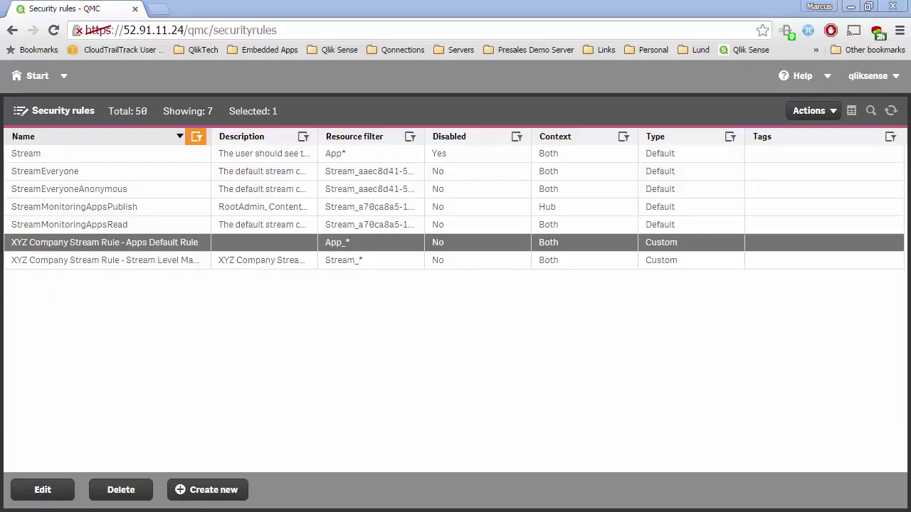
click(207, 490)
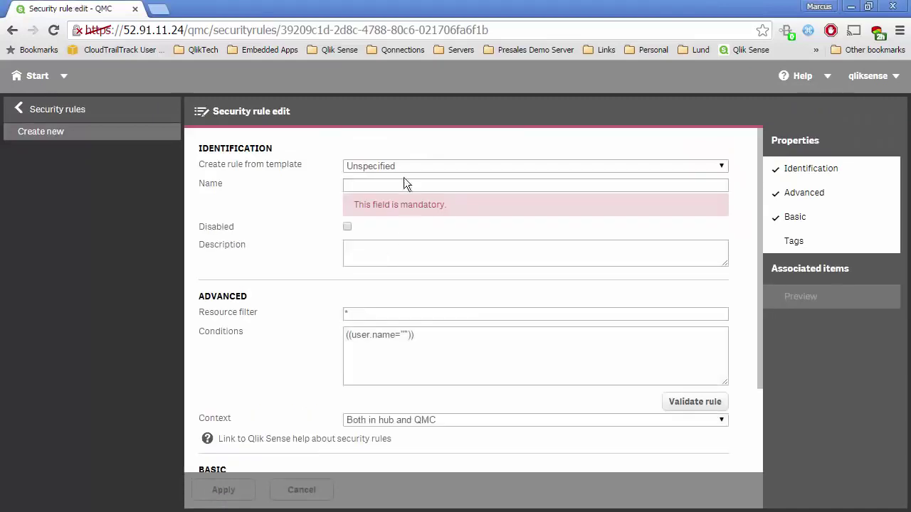
click(395, 168)
click(385, 190)
text(XYZ Company Stream Rule  - Apps Exception Rule)
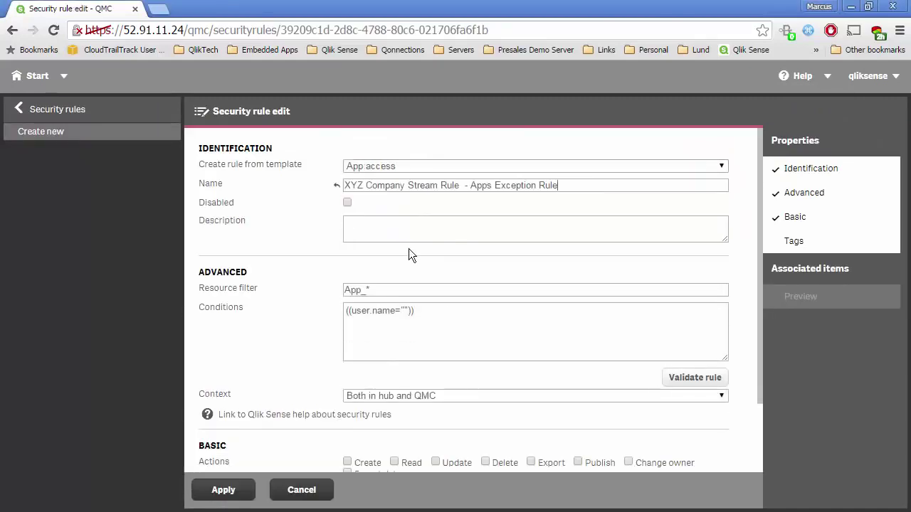
- Copy the new rule's name into its description
click(514, 184)
drag(562, 186, 328, 189)
key(ctrl+c)
click(402, 229)
key(ctrl+v)
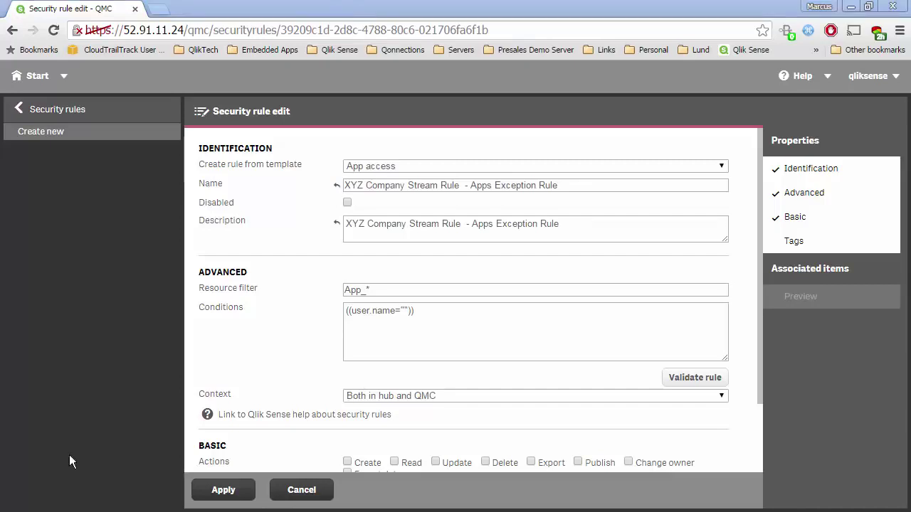
drag(485, 326, 256, 313)
key(ctrl+v)
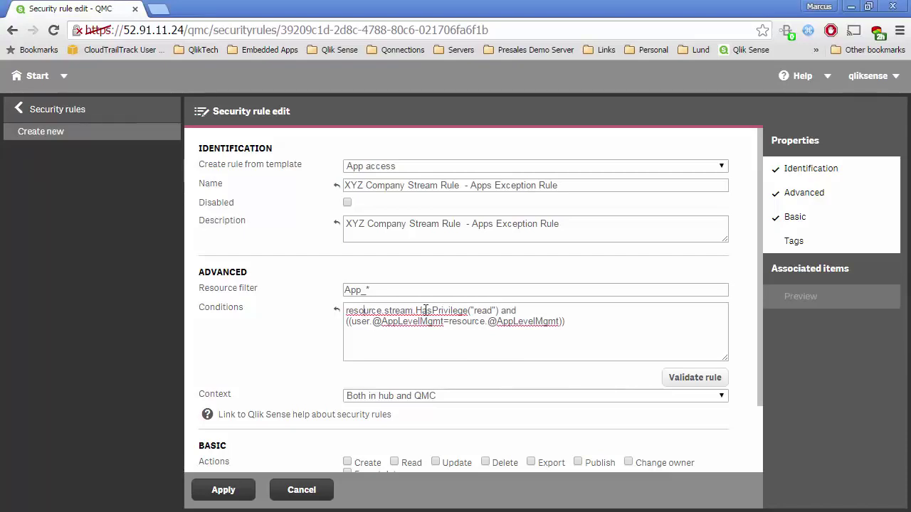
drag(489, 310, 370, 321)
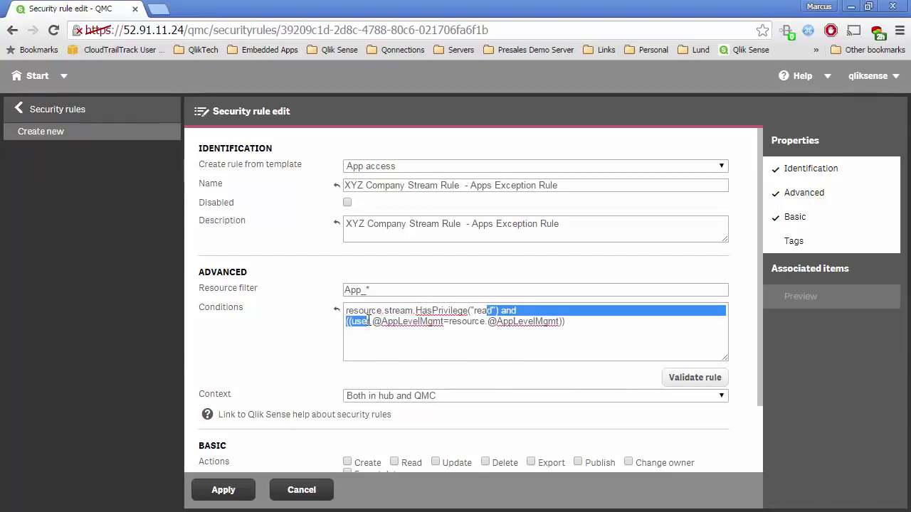
click(433, 311)
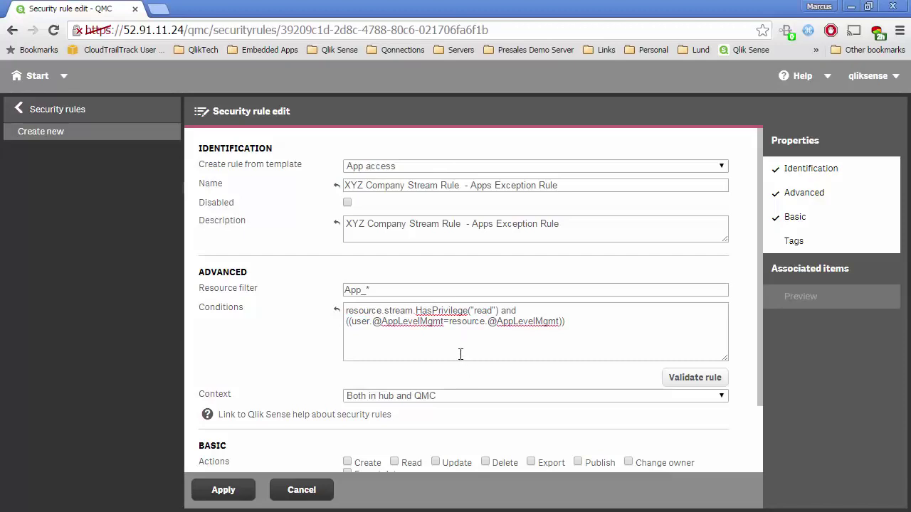
scroll(451, 353, down, 1)
scroll(451, 353, up, 1)
double_click(412, 321)
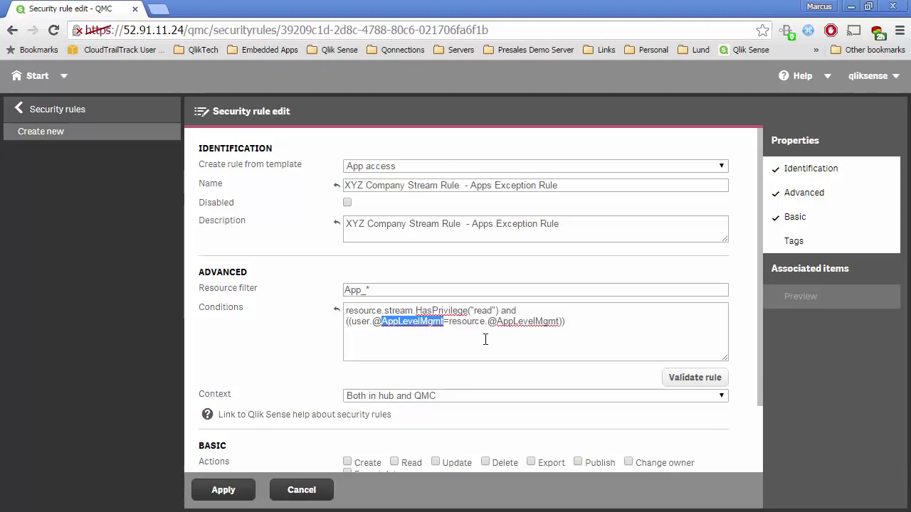
double_click(533, 321)
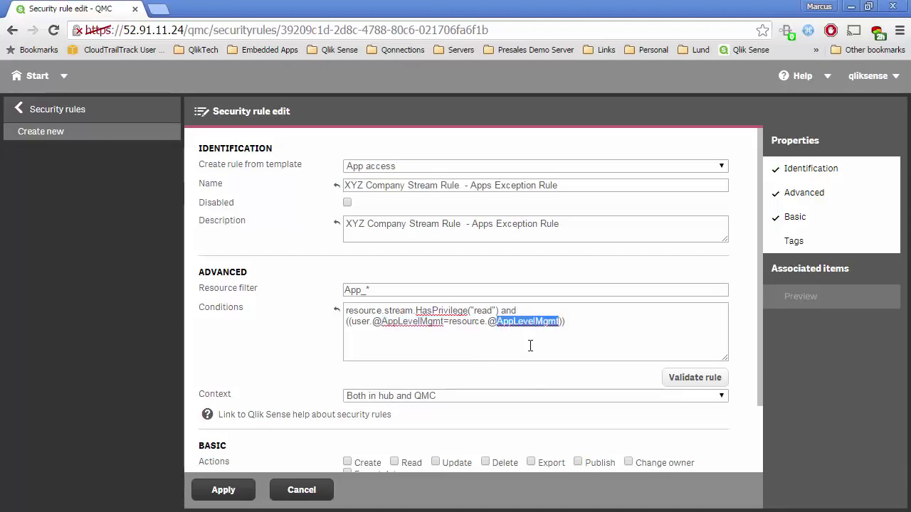
- Allow the Read action for the exception rule, then validate and apply it
scroll(531, 345, down, 1)
click(408, 390)
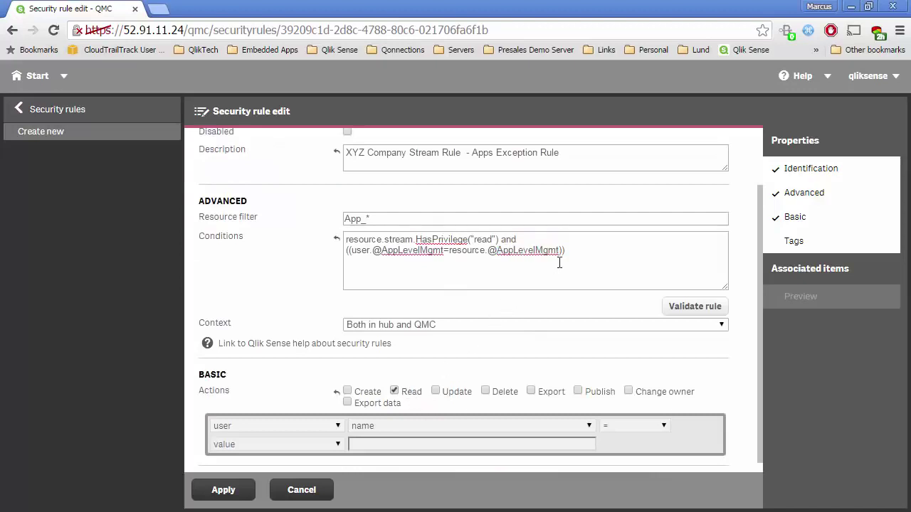
scroll(572, 270, up, 1)
scroll(582, 281, down, 1)
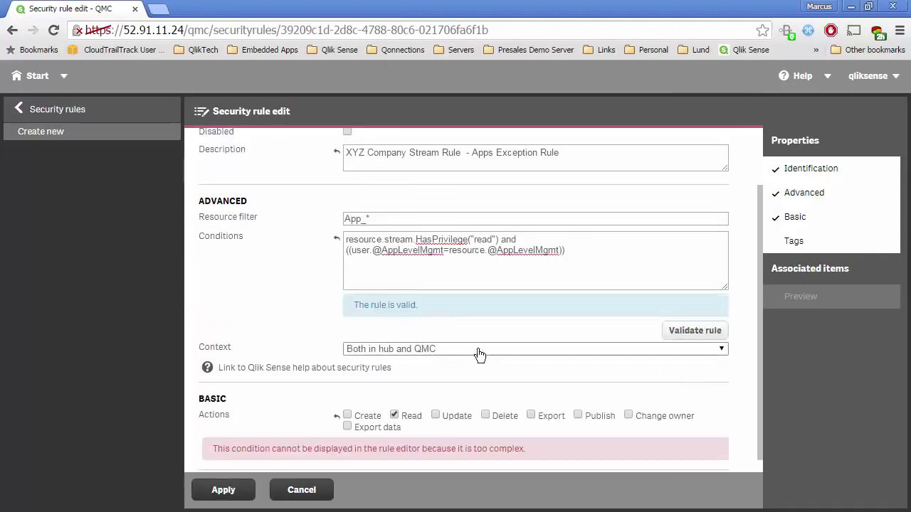
click(207, 490)
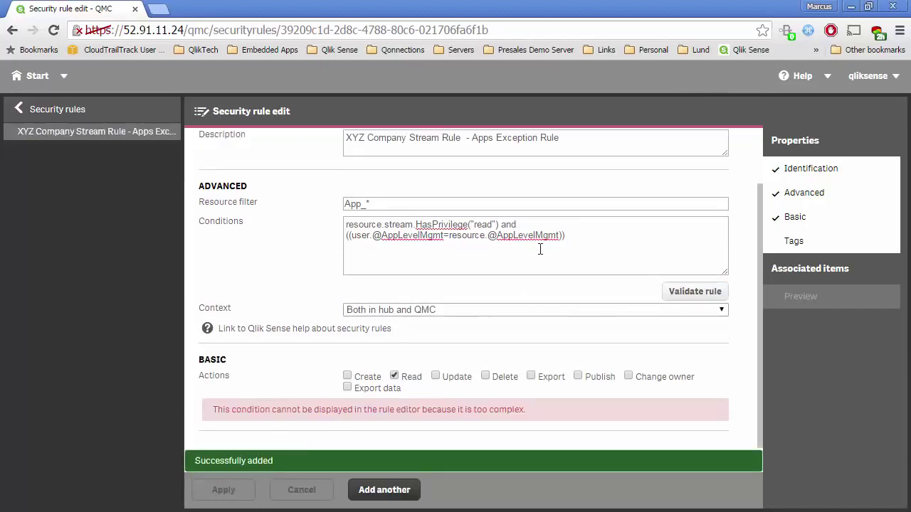
- Refresh the Internet Explorer hub to check the Sales apps under the new exception rule
key(alt+Tab)
key(F5)
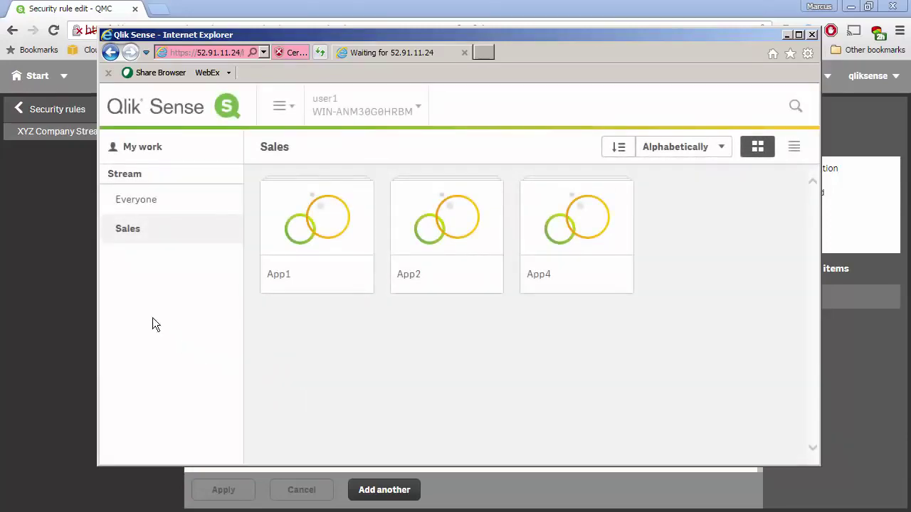
- In the management console, assign the Sales Executive value of AppLevelMgmt to user1 and apply the change
click(22, 74)
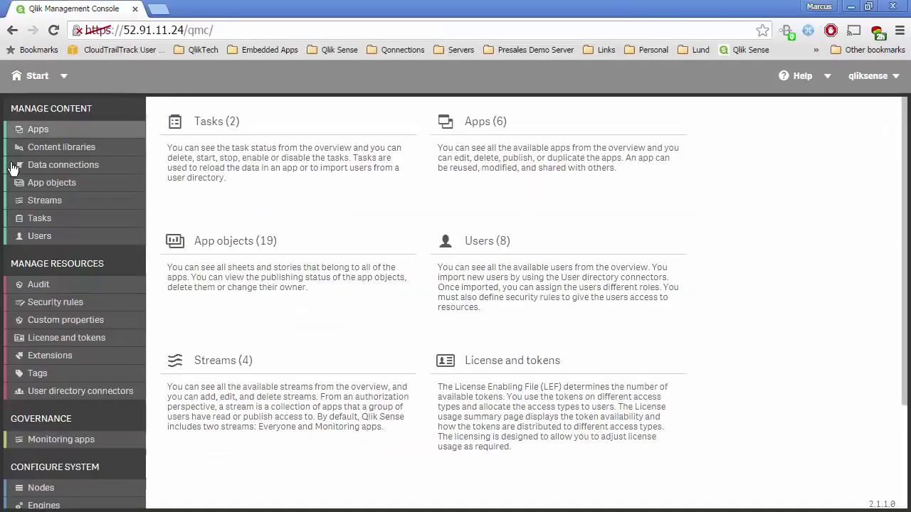
click(21, 235)
double_click(74, 278)
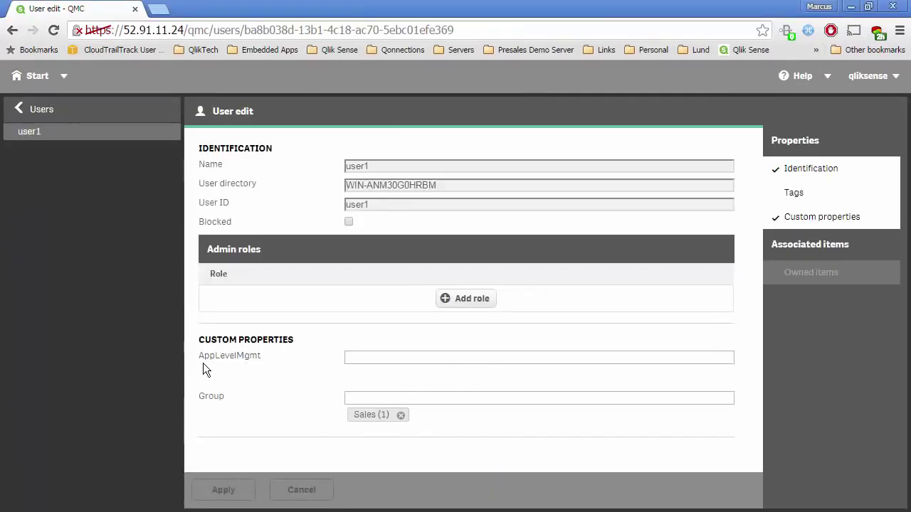
click(392, 355)
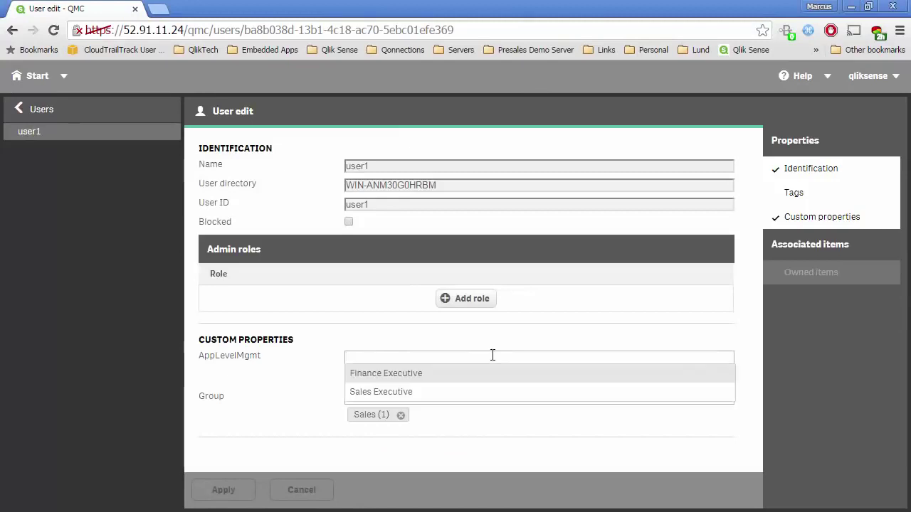
click(382, 392)
click(215, 489)
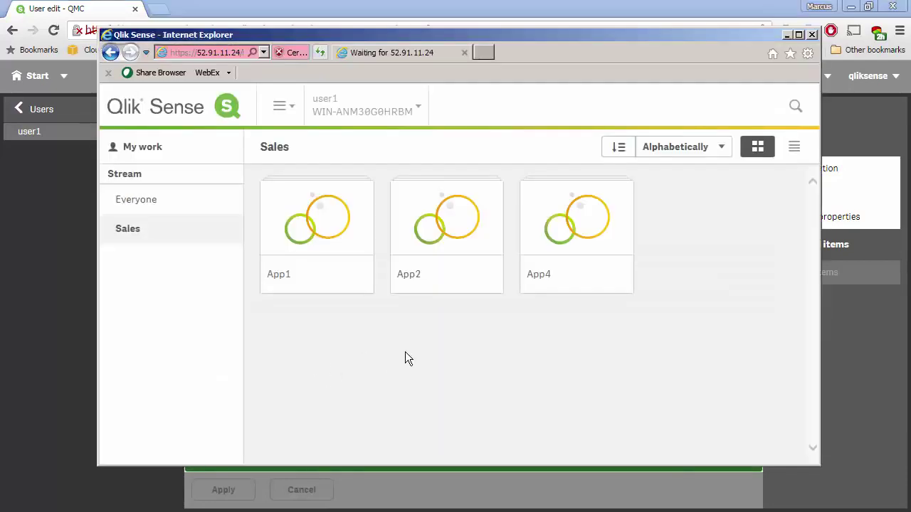
- Refresh the Internet Explorer hub to check user1's access to App3, and return to the management console
key(F5)
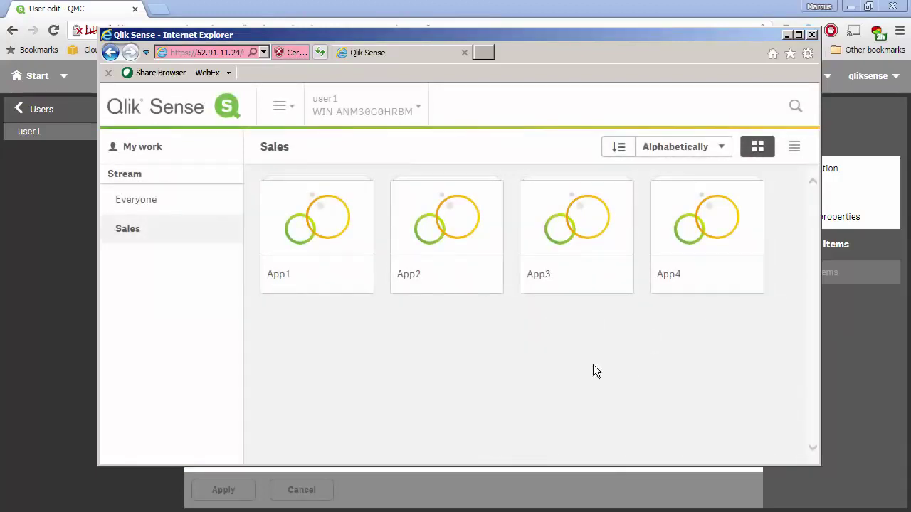
key(alt)
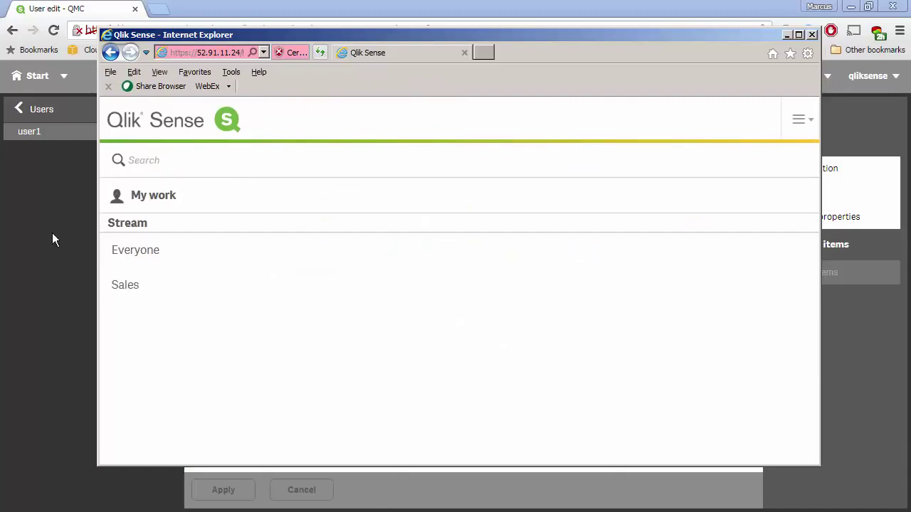
click(52, 233)
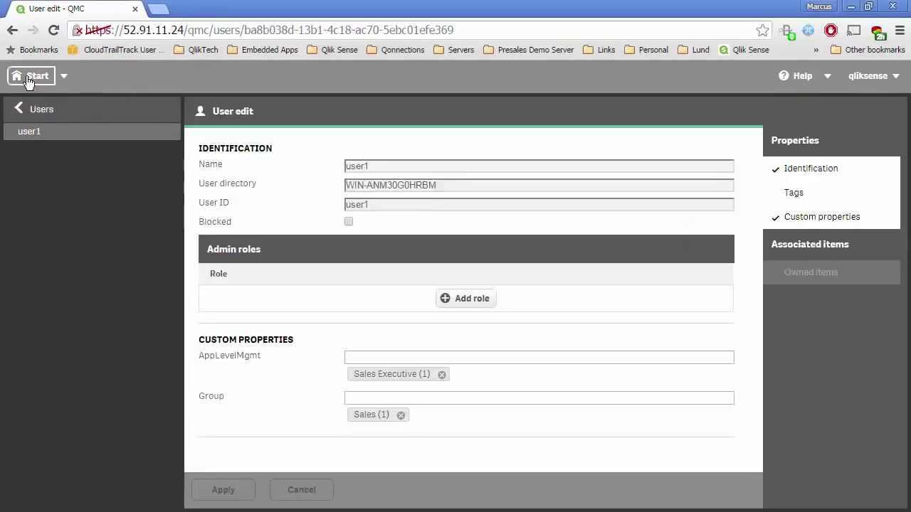
- Select the Stream Level Management rule in the security rules list and compare it with the streams offered in the hub
click(29, 79)
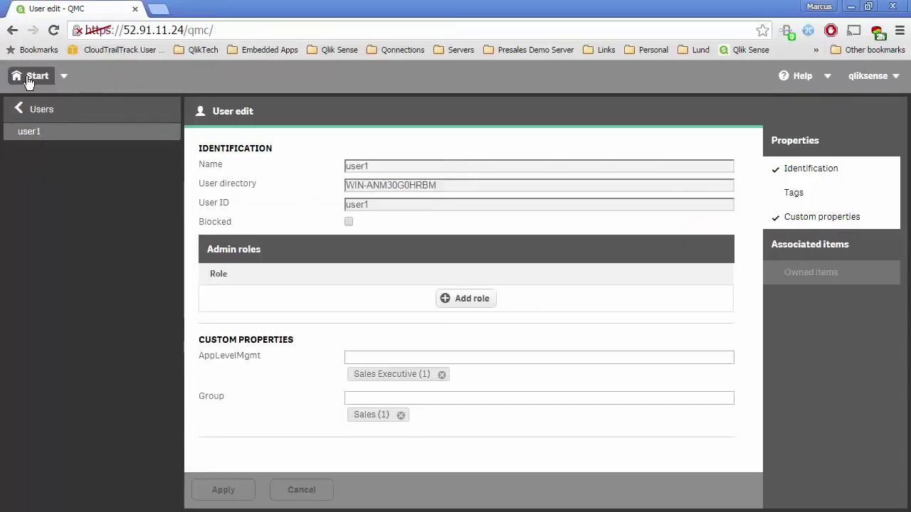
click(56, 305)
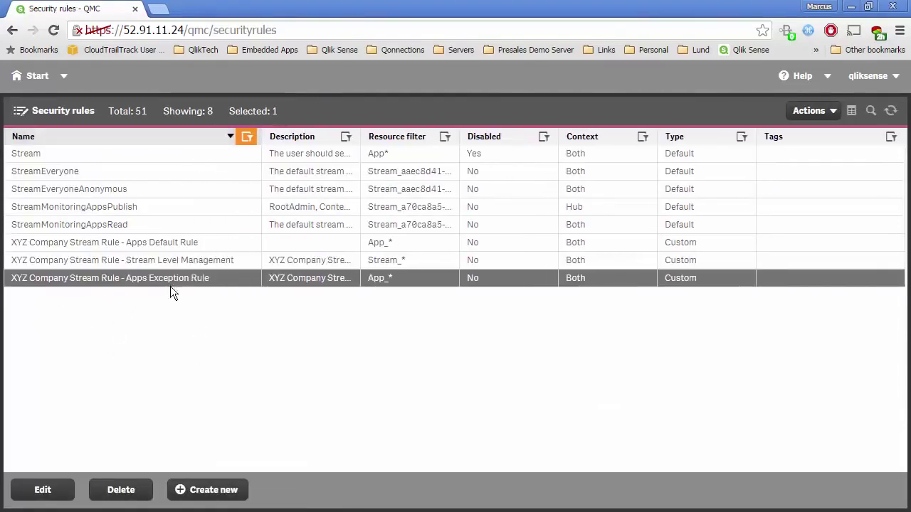
click(180, 263)
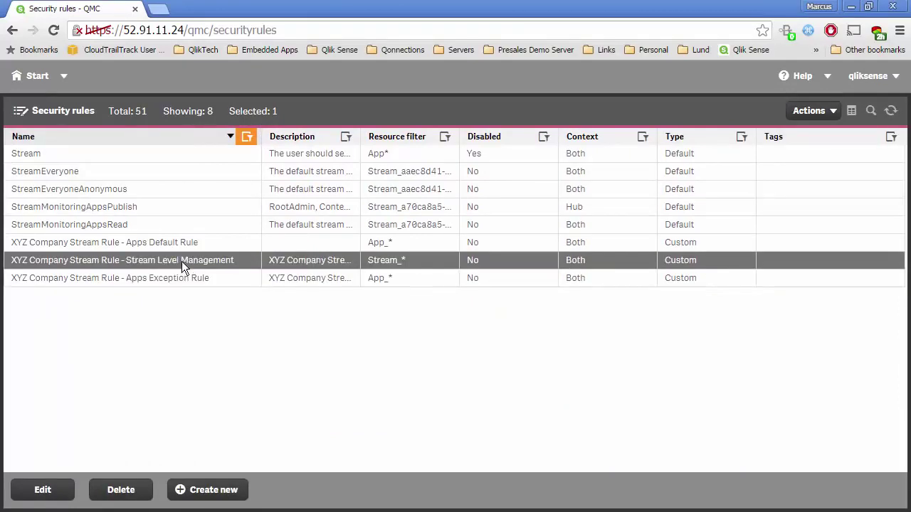
key(alt+Tab)
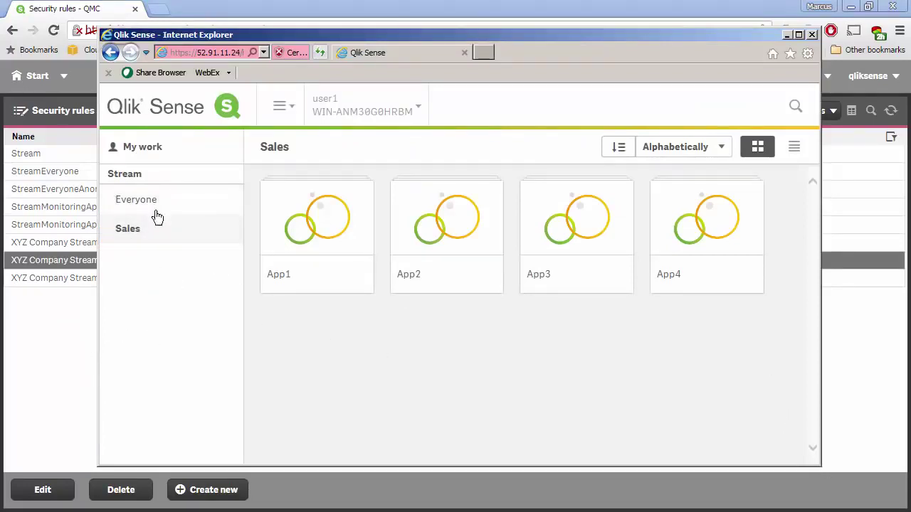
click(26, 375)
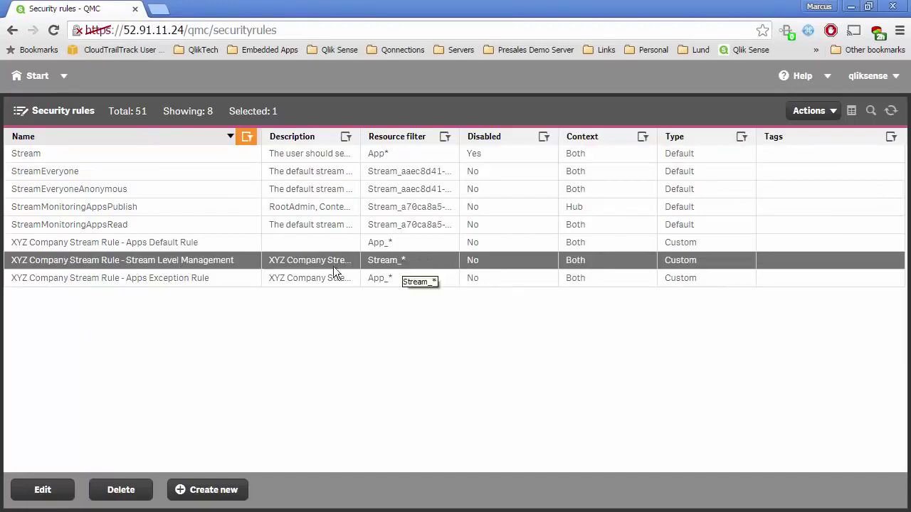
- Review the conditions and actions of the Stream Level Management rule and the Apps Default Rule, returning to the security rules list
double_click(240, 264)
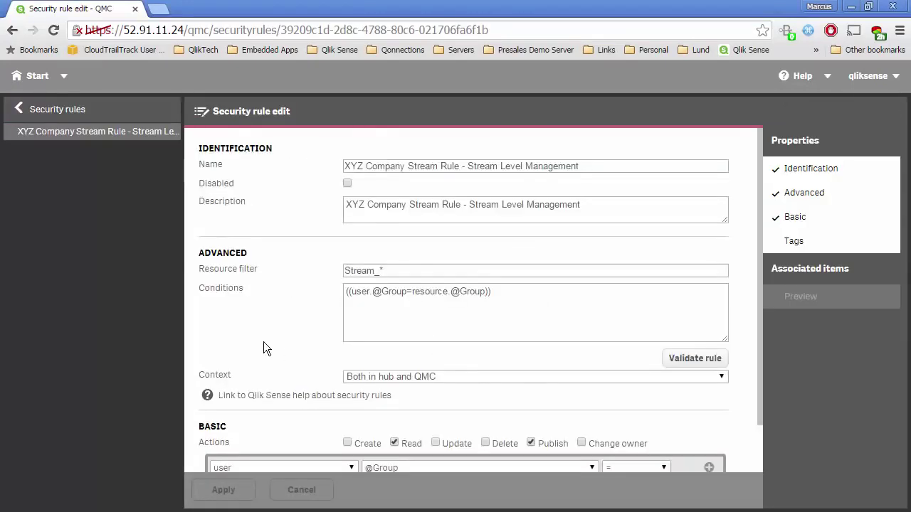
scroll(269, 344, down, 1)
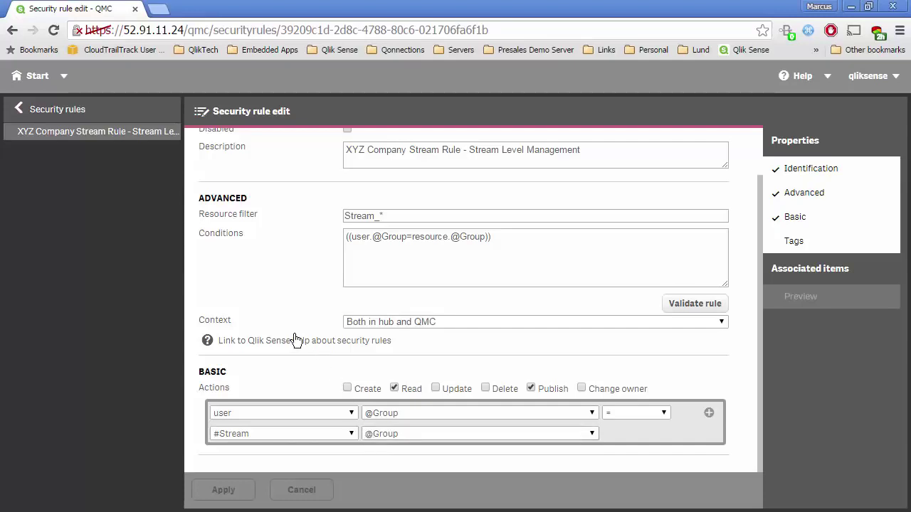
click(57, 114)
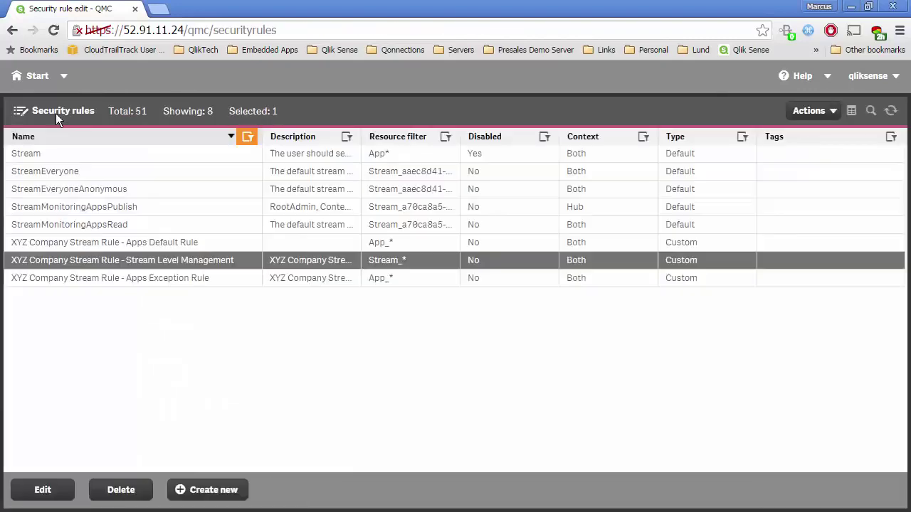
double_click(176, 242)
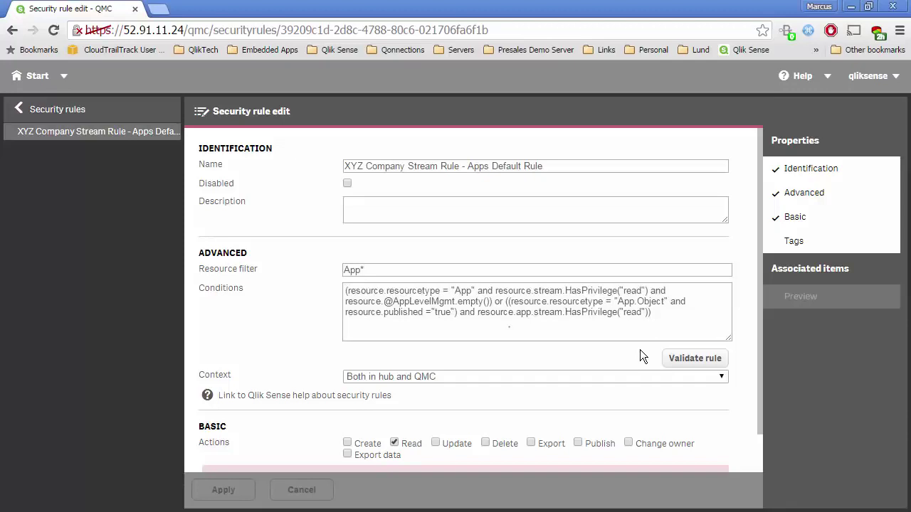
click(57, 111)
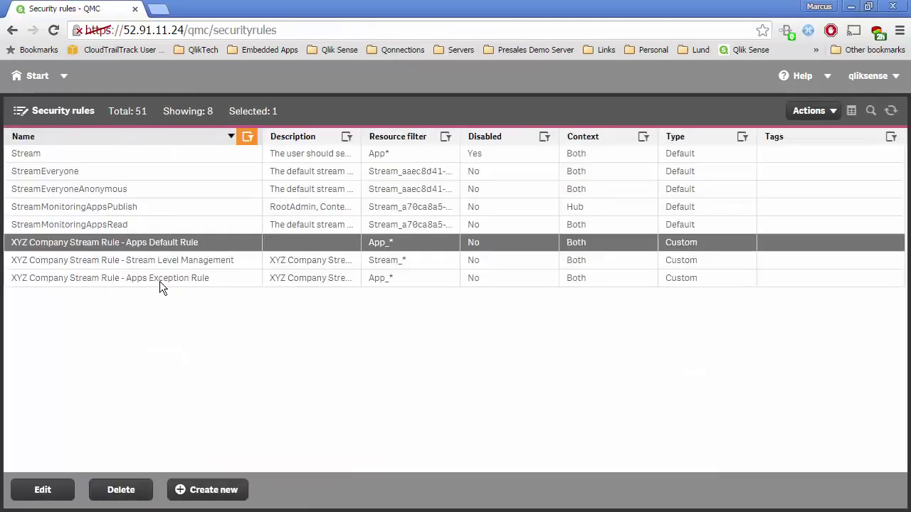
- Open the Apps Exception Rule and examine its stream read privilege condition and the AppLevelMgmt comparison between user and resource
click(161, 280)
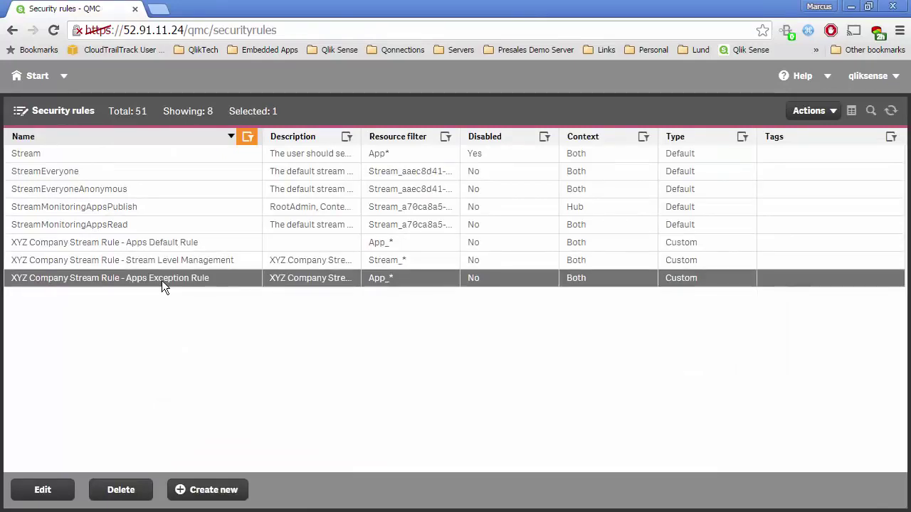
double_click(161, 281)
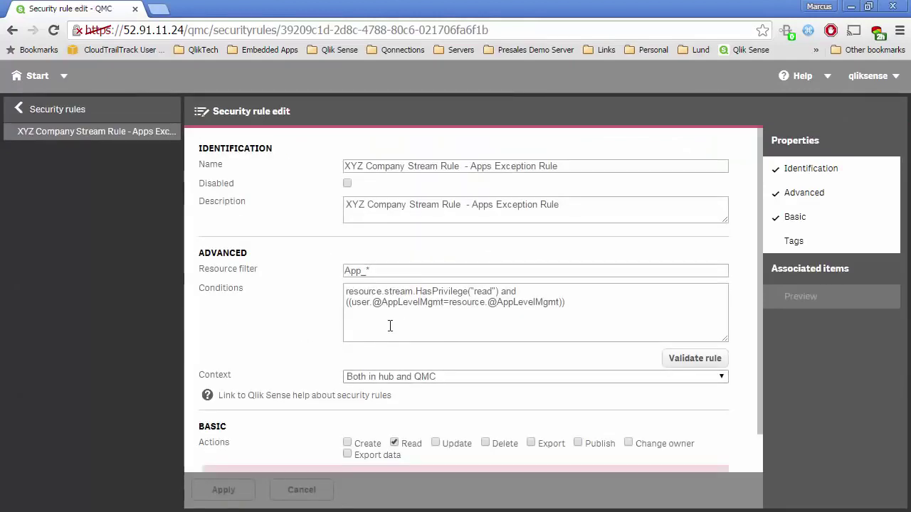
drag(359, 291, 486, 292)
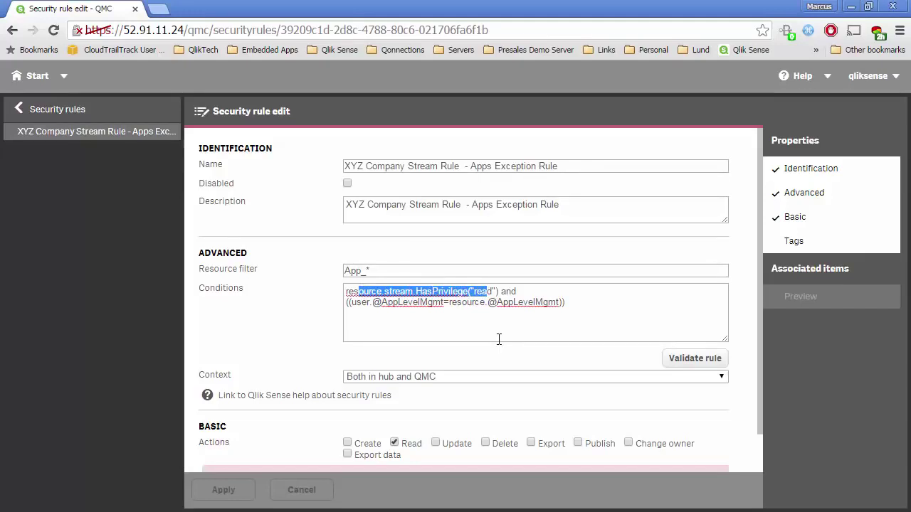
double_click(414, 303)
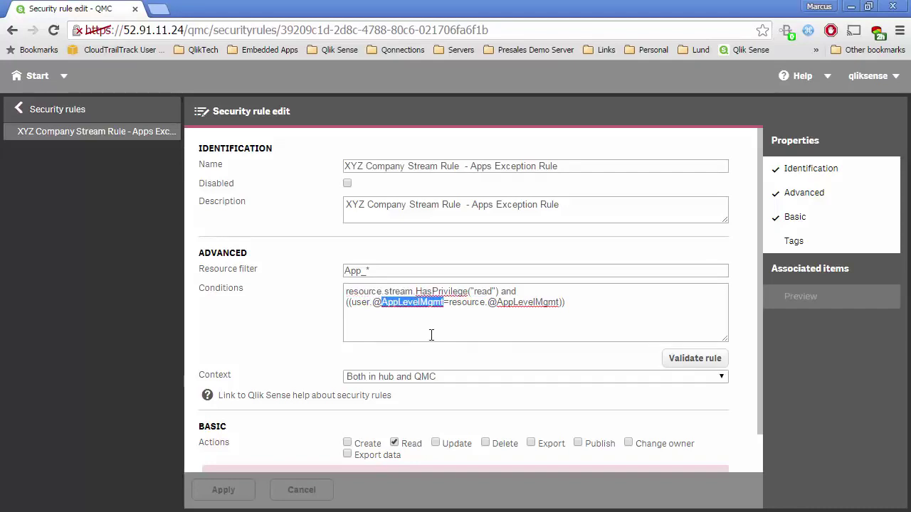
double_click(530, 302)
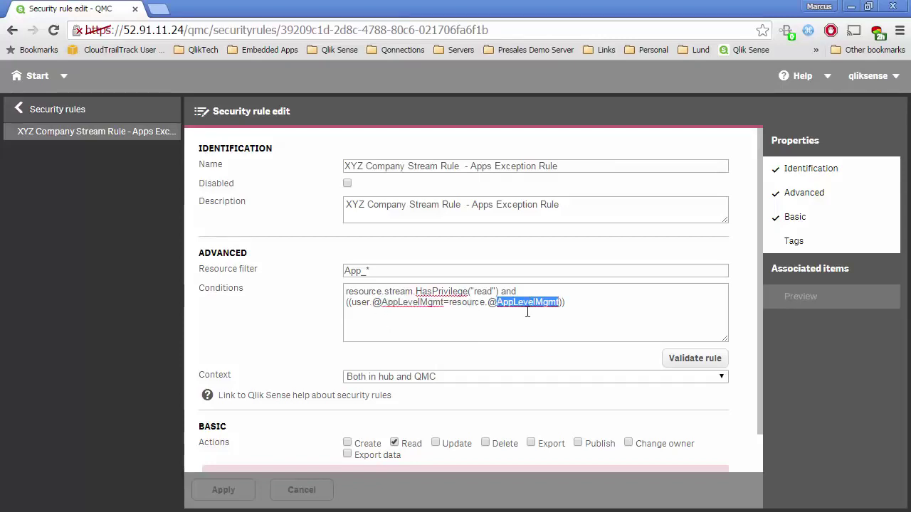
click(520, 321)
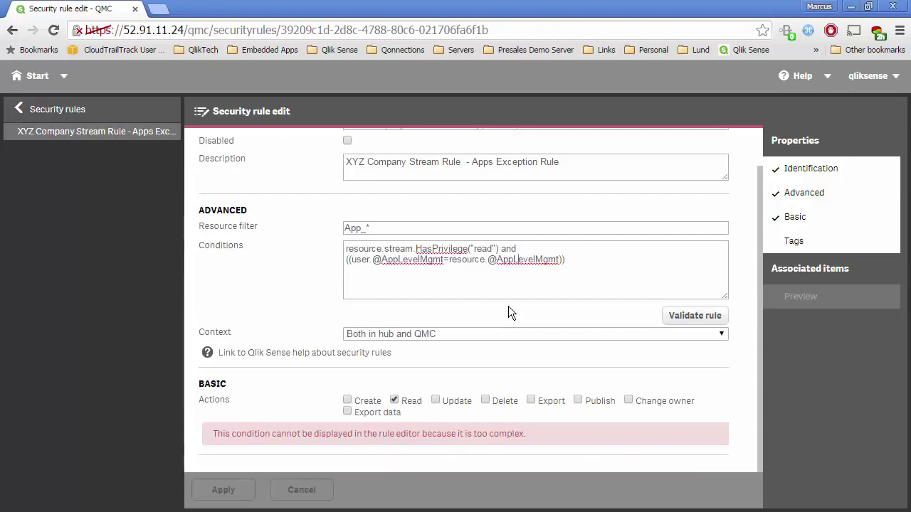